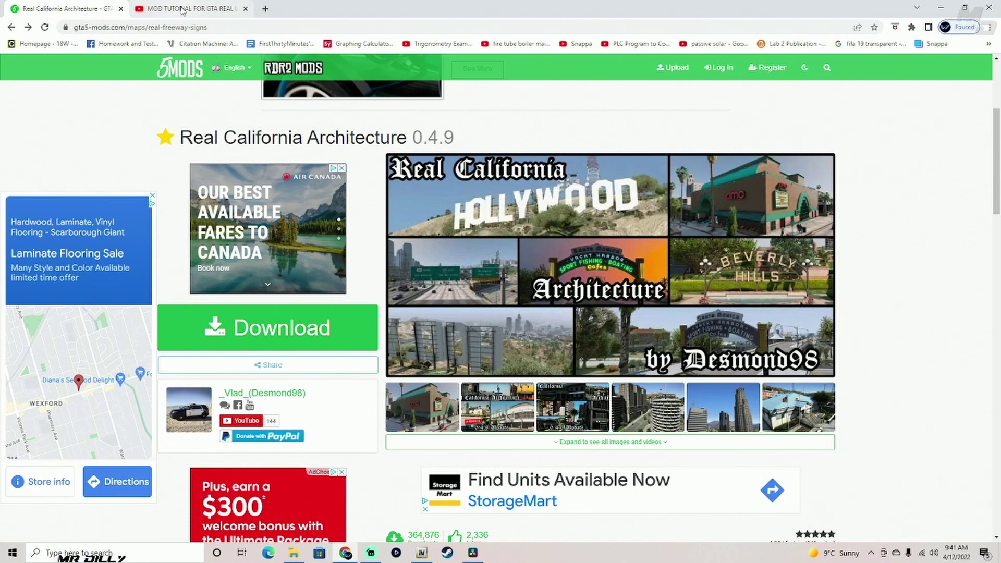
Open the channel's "MOD TUTORIAL FOR GTA REAL LIFE MODS" playlist on YouTube and look through its installation videos
{"action": "left_click", "coordinate": [183, 9]}
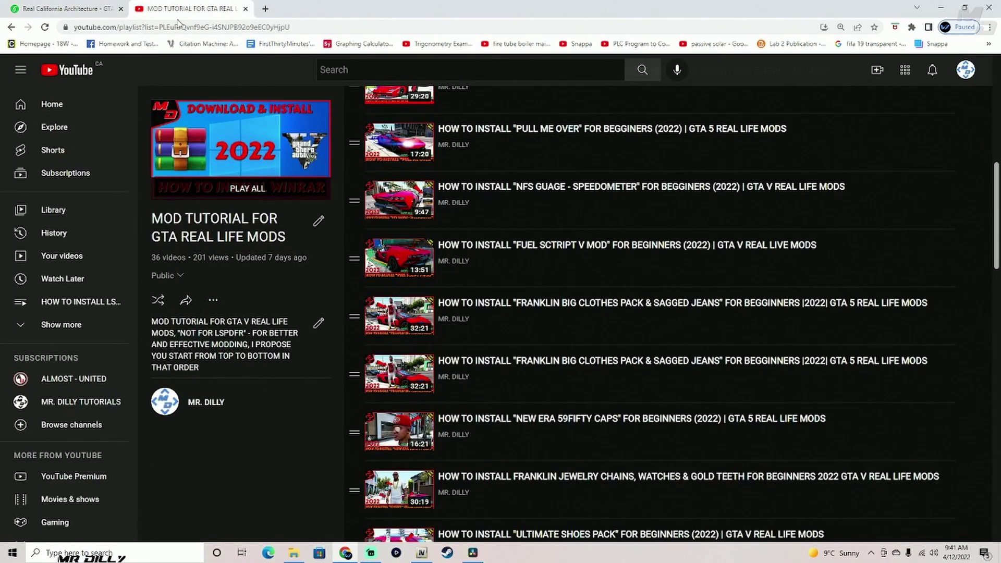
{"action": "left_click", "coordinate": [12, 26]}
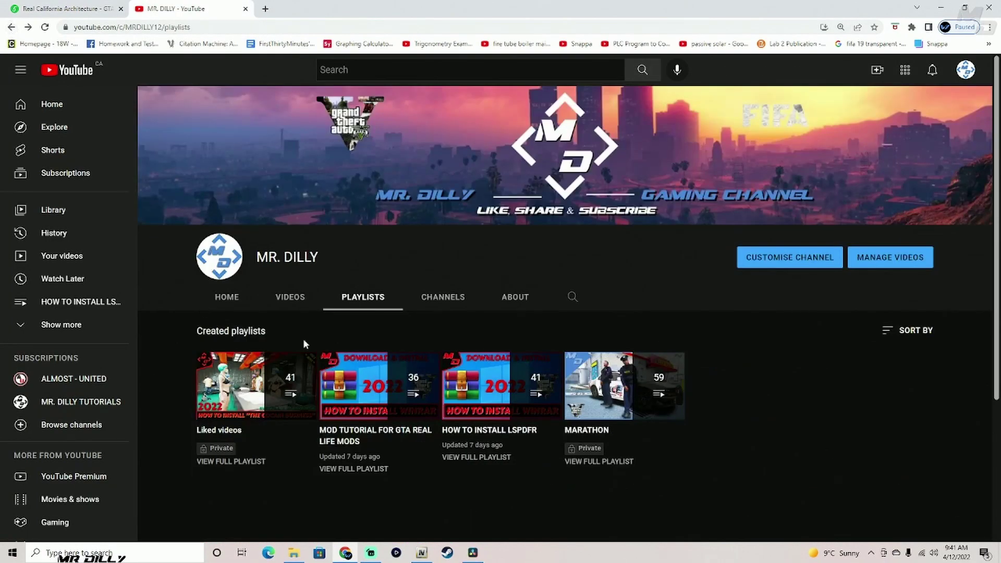
{"action": "scroll", "coordinate": [360, 276], "scroll_direction": "down", "scroll_amount": 2}
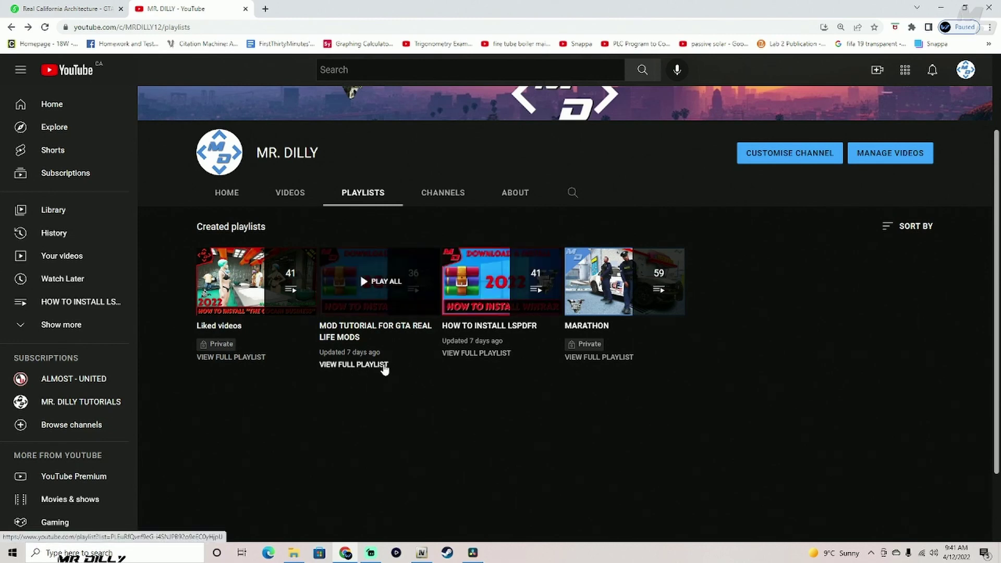
{"action": "left_click", "coordinate": [384, 368]}
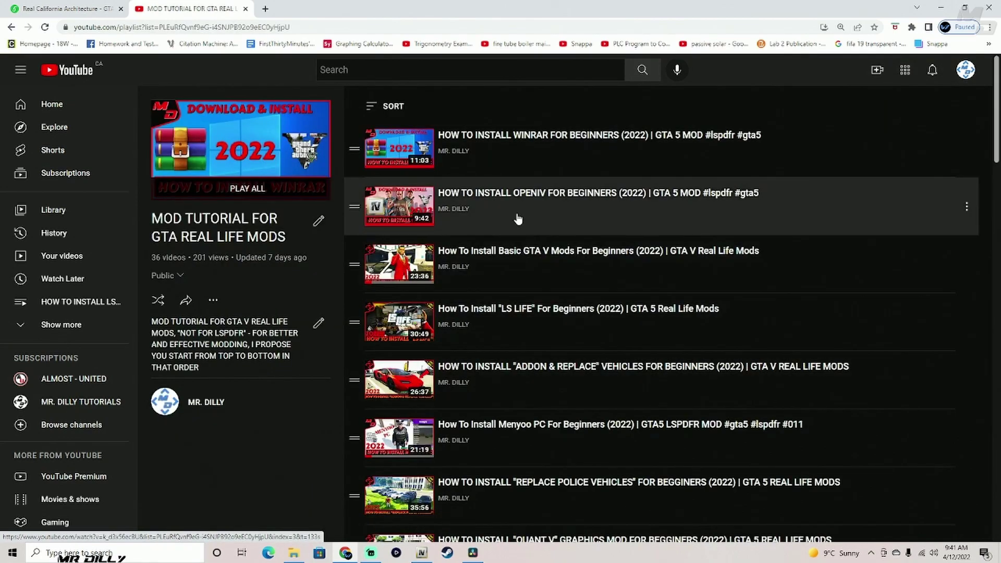
{"action": "scroll", "coordinate": [521, 235], "scroll_direction": "down", "scroll_amount": 2}
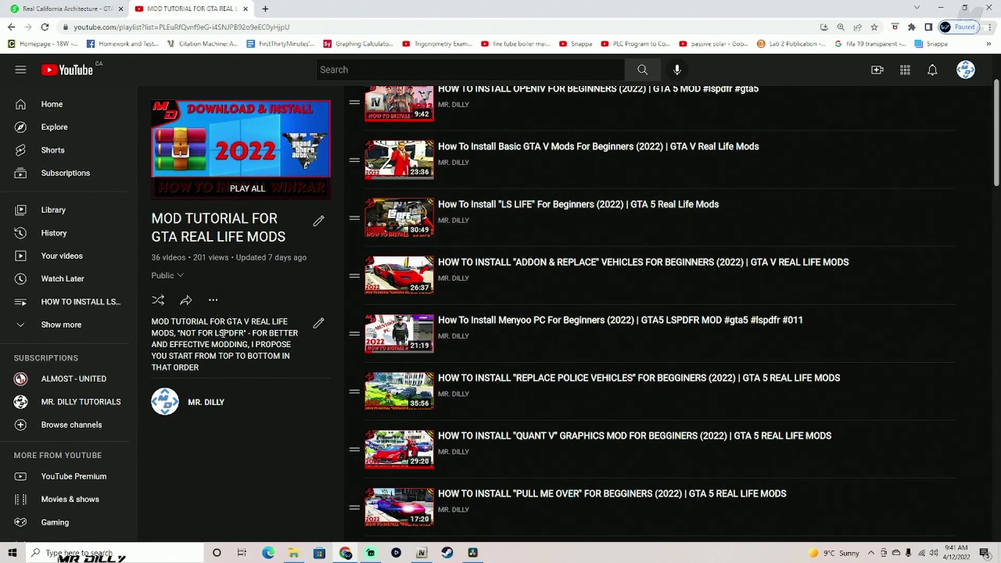
Switch to the desktop and extract the b92d36-RCA archive with the WinRAR wizard into the proposed desktop folder
{"action": "left_click", "coordinate": [941, 7]}
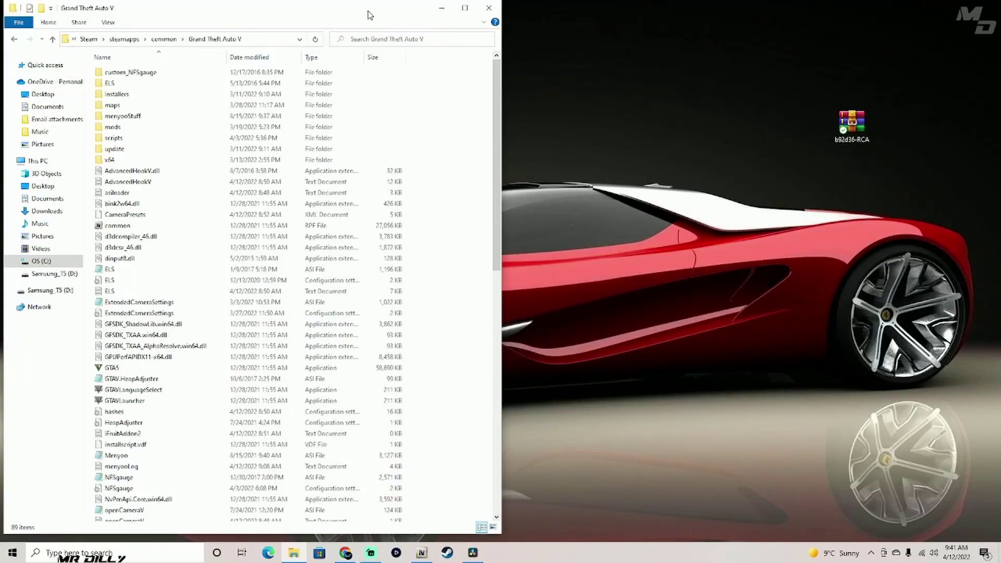
{"action": "mouse_move", "coordinate": [368, 14]}
{"action": "left_mouse_down"}
{"action": "mouse_move", "coordinate": [385, 32]}
{"action": "mouse_move", "coordinate": [381, 16]}
{"action": "mouse_move", "coordinate": [374, 34]}
{"action": "mouse_move", "coordinate": [374, 19]}
{"action": "left_mouse_up"}
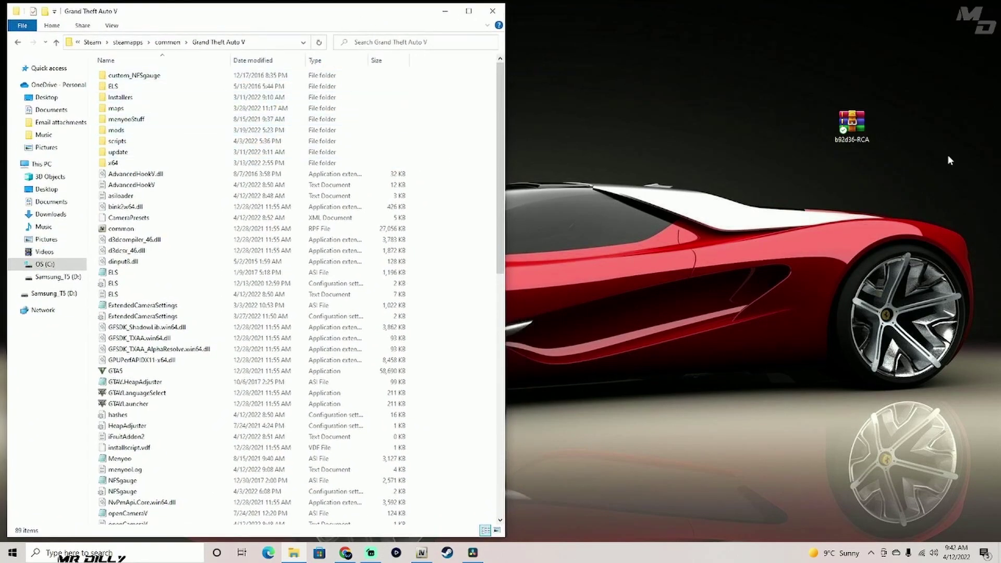
{"action": "left_click", "coordinate": [853, 126]}
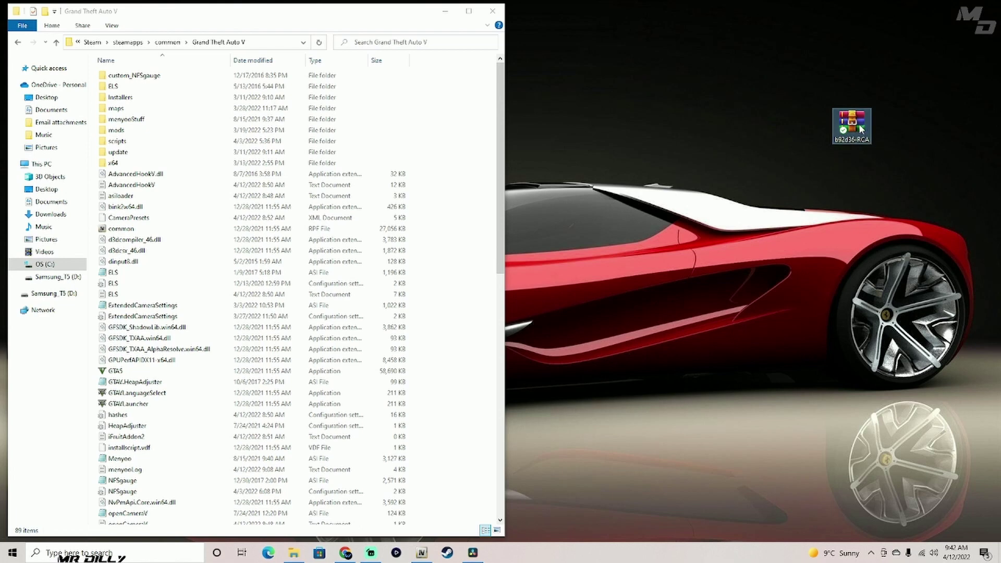
{"action": "double_click", "coordinate": [857, 123]}
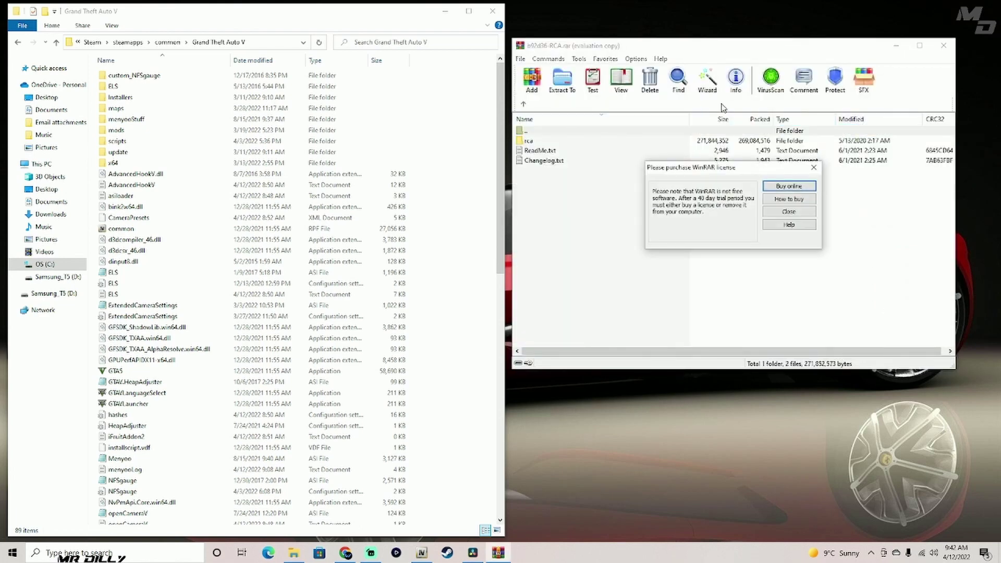
{"action": "left_click", "coordinate": [800, 214]}
{"action": "left_click", "coordinate": [712, 98]}
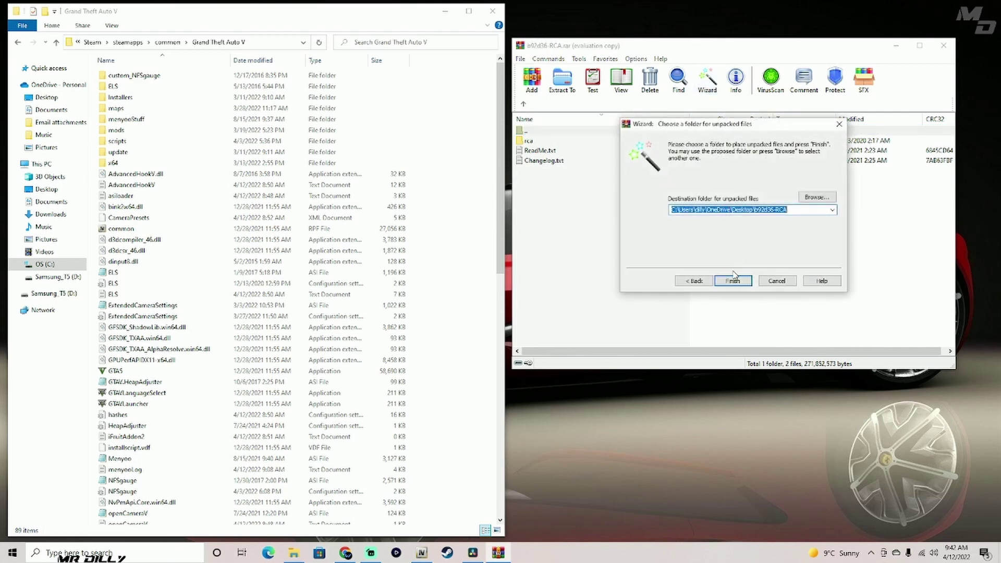
{"action": "left_click", "coordinate": [736, 280]}
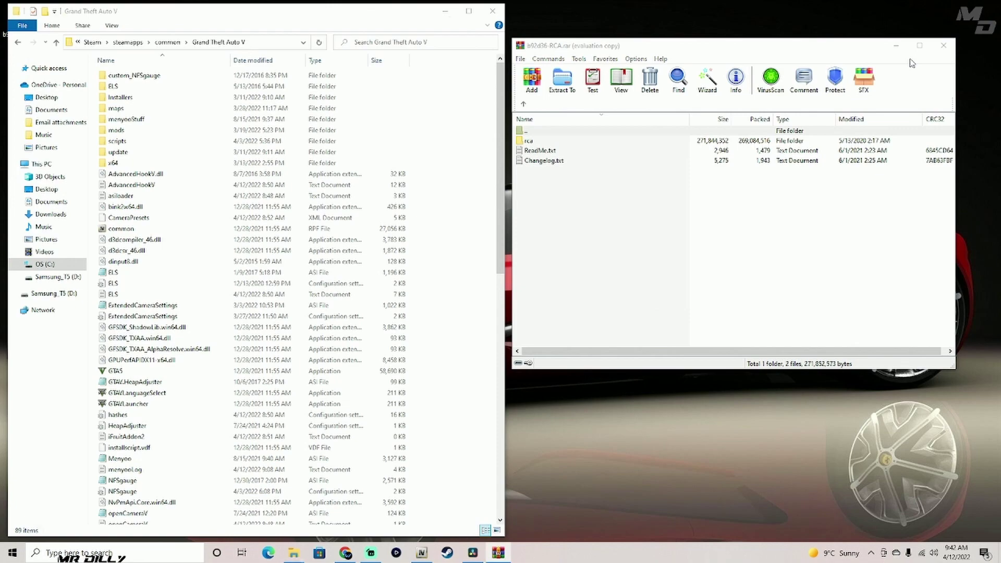
{"action": "left_click", "coordinate": [942, 45]}
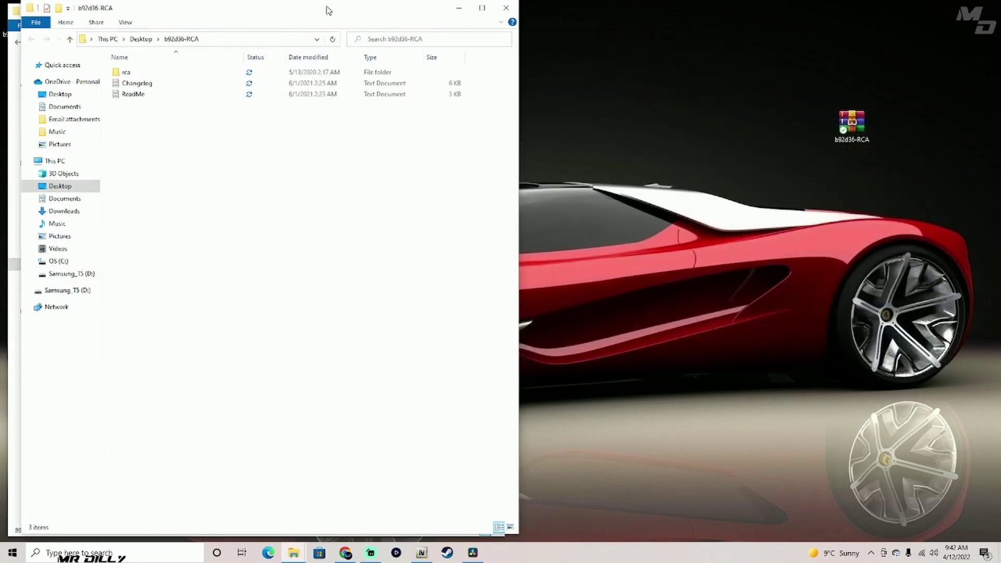
Place the extracted b92d36-RCA folder window beside the Grand Theft Auto V folder window
{"action": "left_click_drag", "start_coordinate": [319, 16], "coordinate": [812, 20]}
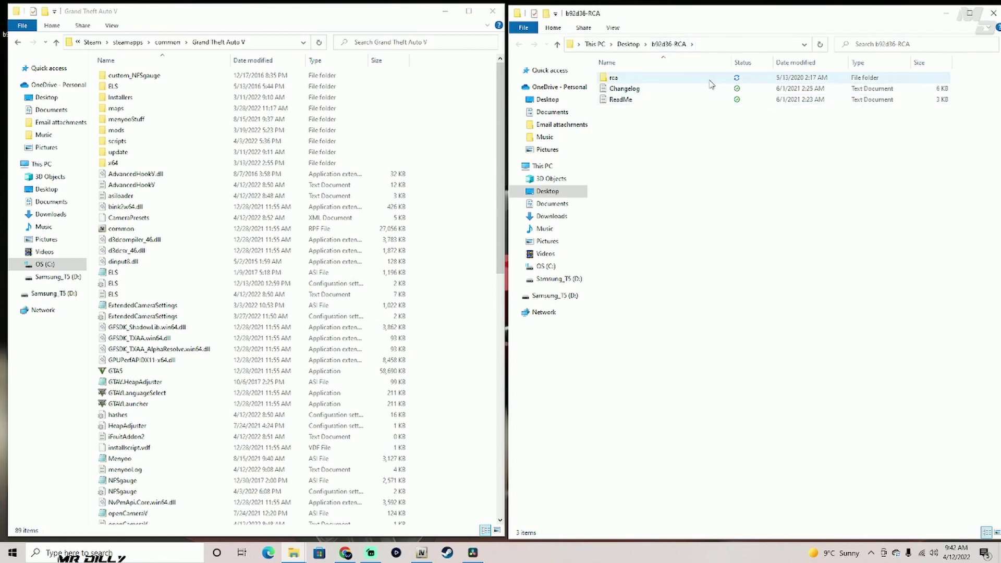
{"action": "mouse_move", "coordinate": [709, 85]}
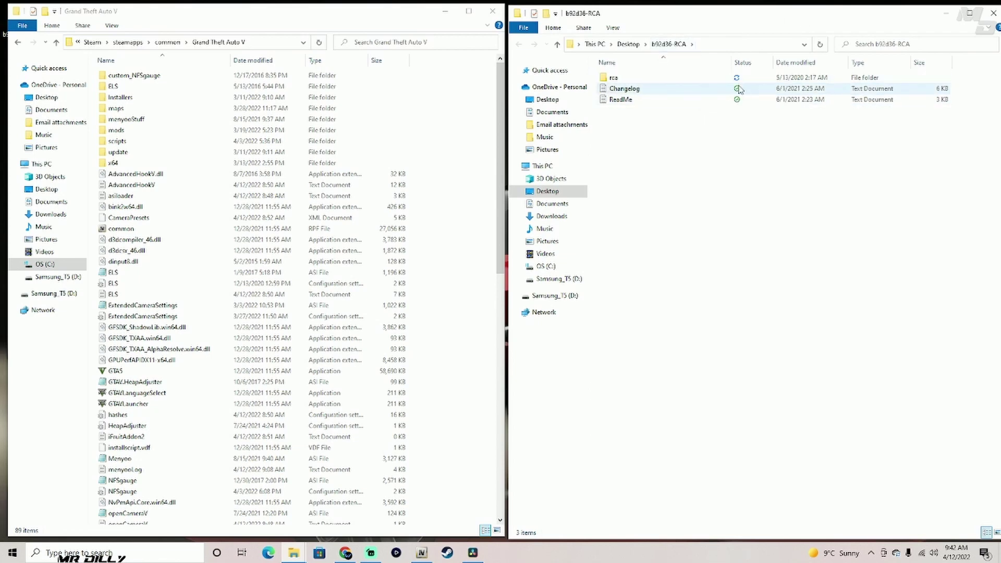
{"action": "left_click", "coordinate": [706, 82]}
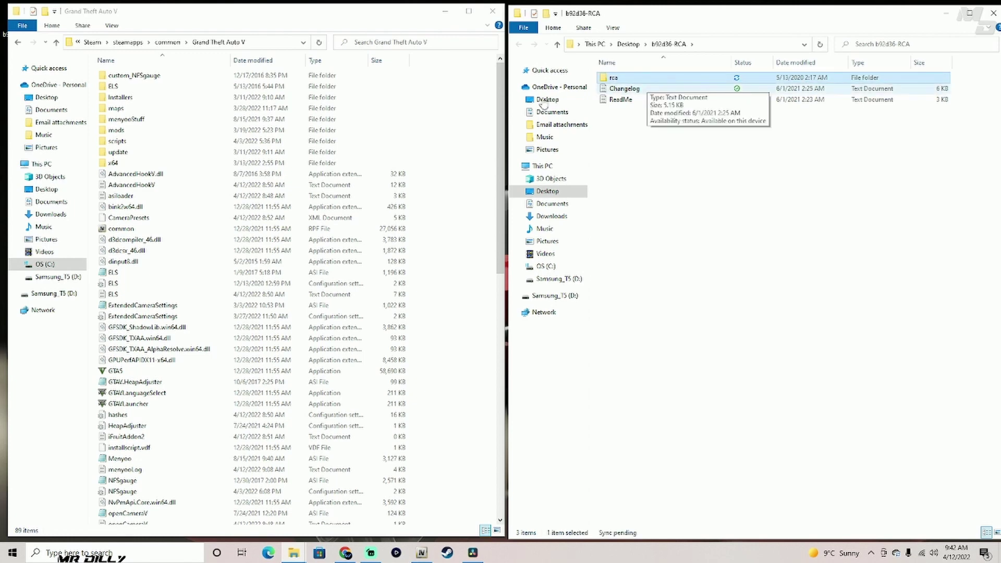
In the Grand Theft Auto V folder, open mods, update, x64 and dlcpacks
{"action": "left_click", "coordinate": [230, 13]}
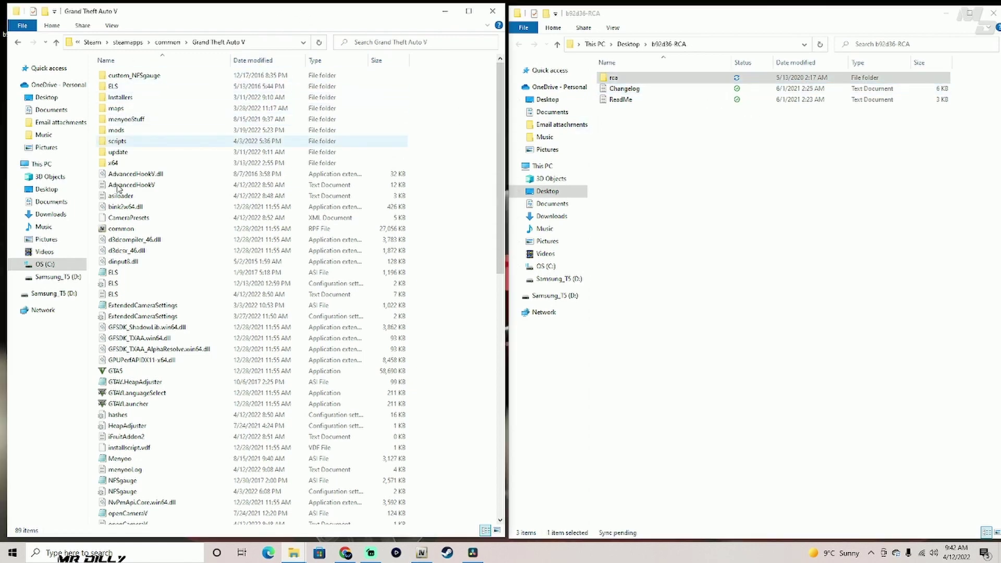
{"action": "left_click", "coordinate": [171, 130]}
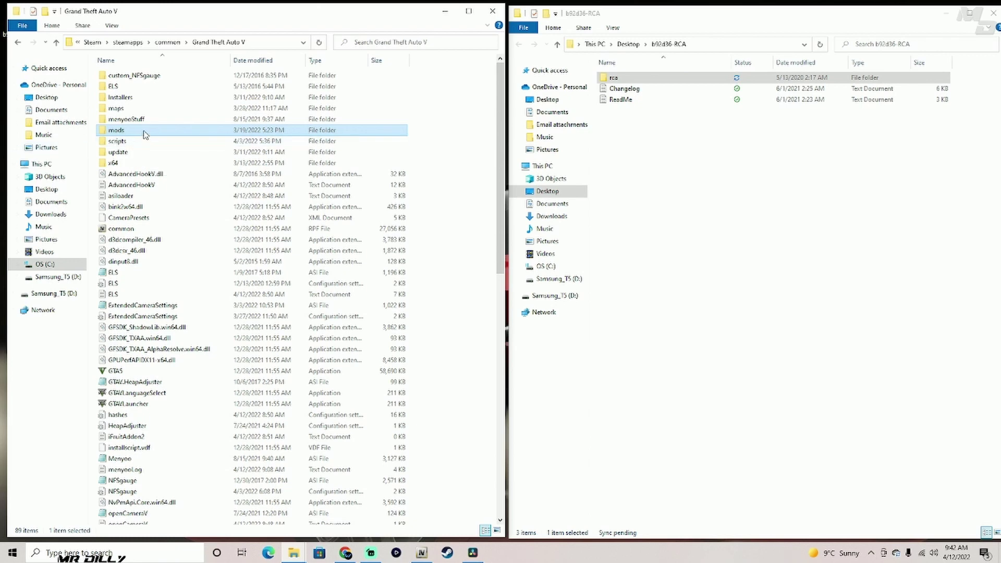
{"action": "double_click", "coordinate": [146, 135]}
{"action": "double_click", "coordinate": [156, 79]}
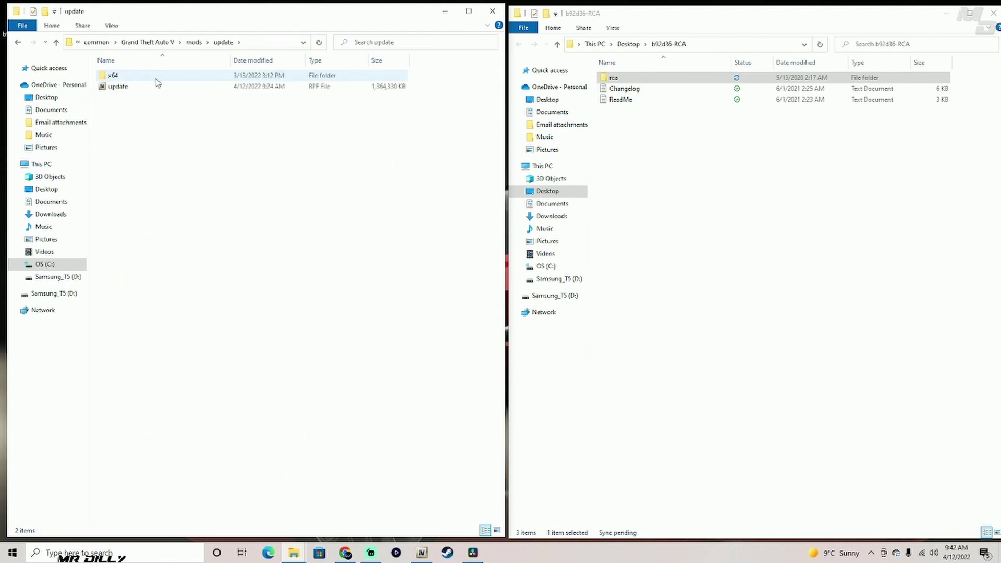
{"action": "double_click", "coordinate": [155, 78]}
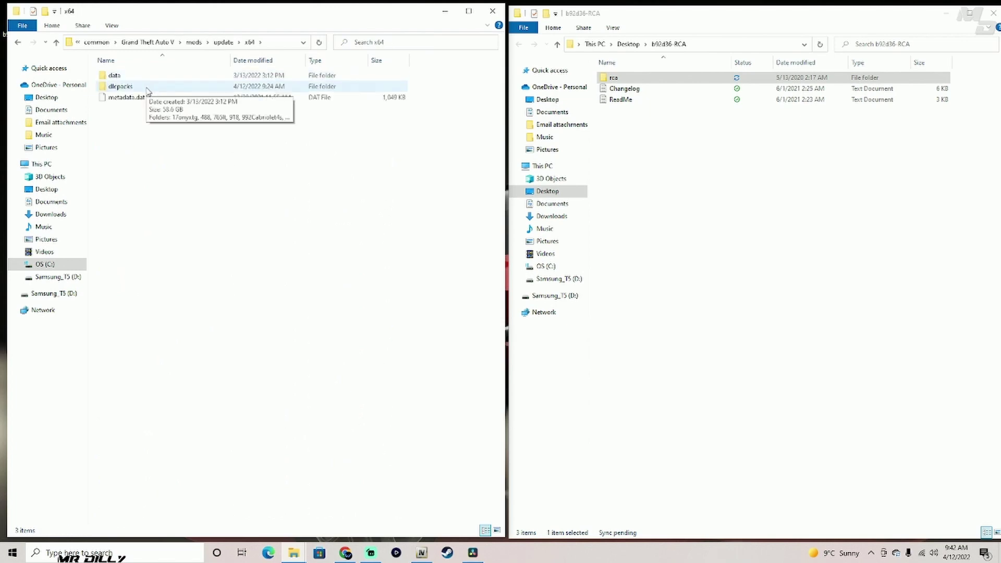
{"action": "double_click", "coordinate": [147, 87]}
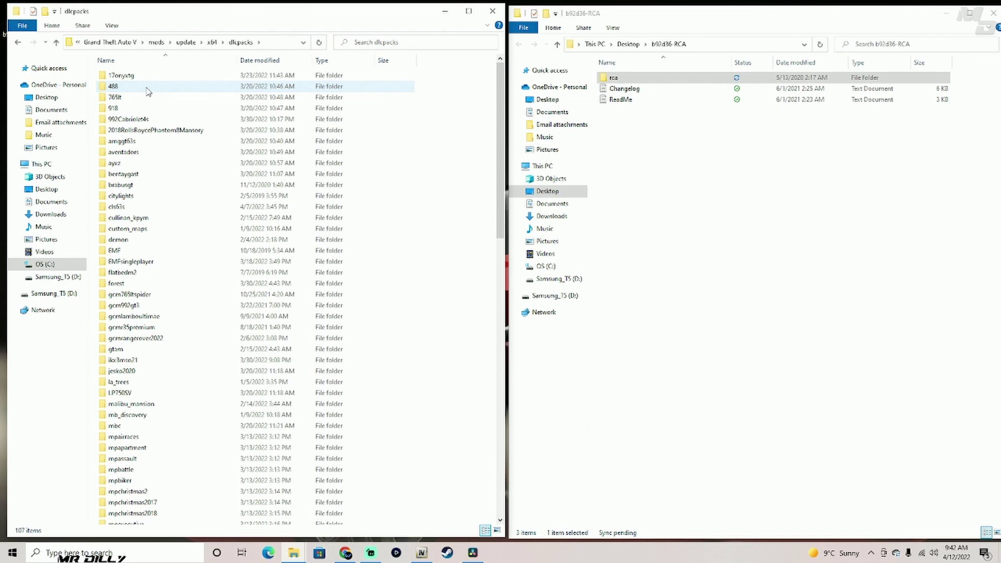
{"action": "left_click_drag", "start_coordinate": [436, 77], "coordinate": [282, 364]}
{"action": "left_click", "coordinate": [474, 328]}
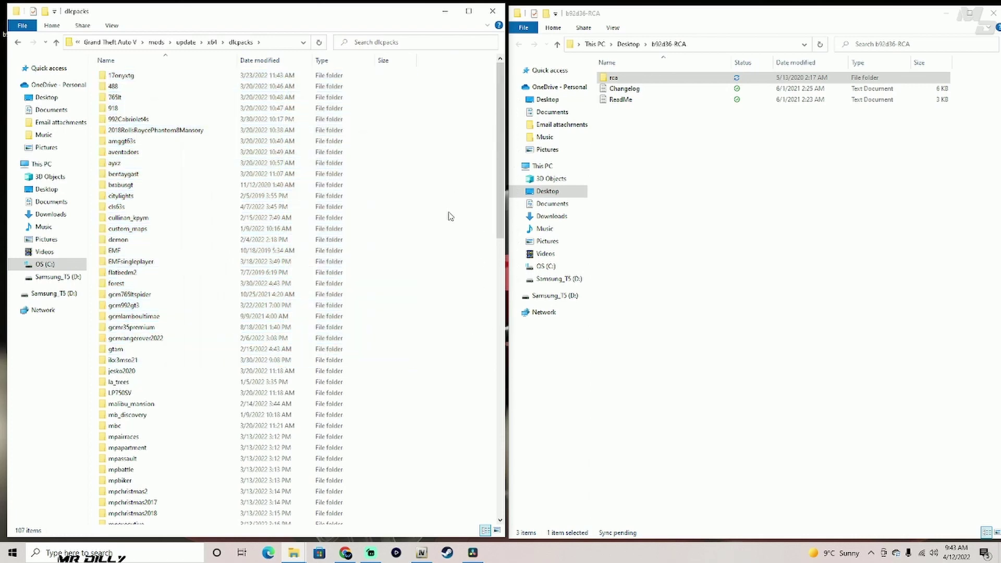
Move the rca folder from the extracted b92d36-RCA folder into dlcpacks and close the extracted folder's window
{"action": "left_click", "coordinate": [708, 80]}
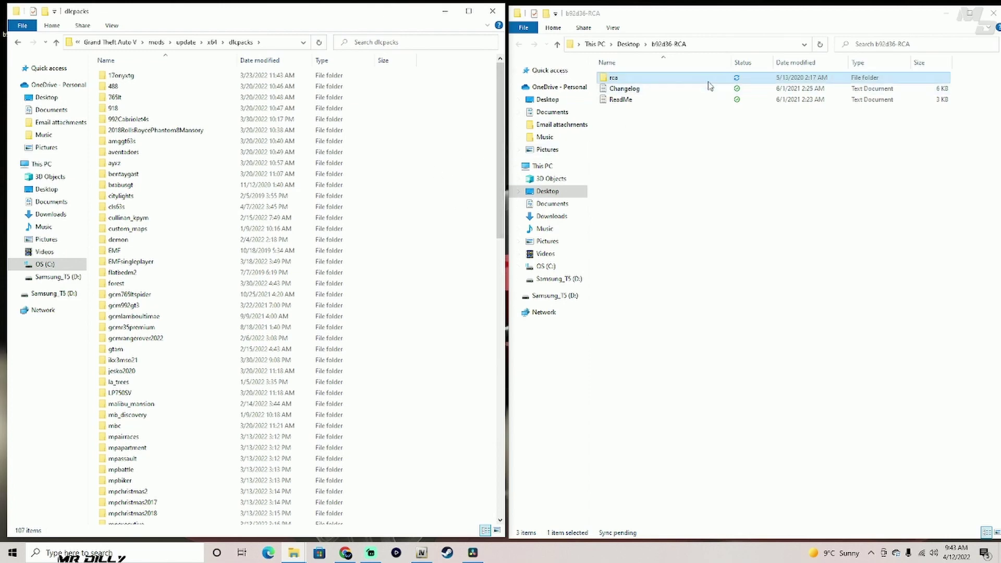
{"action": "left_click_drag", "start_coordinate": [748, 80], "coordinate": [463, 326]}
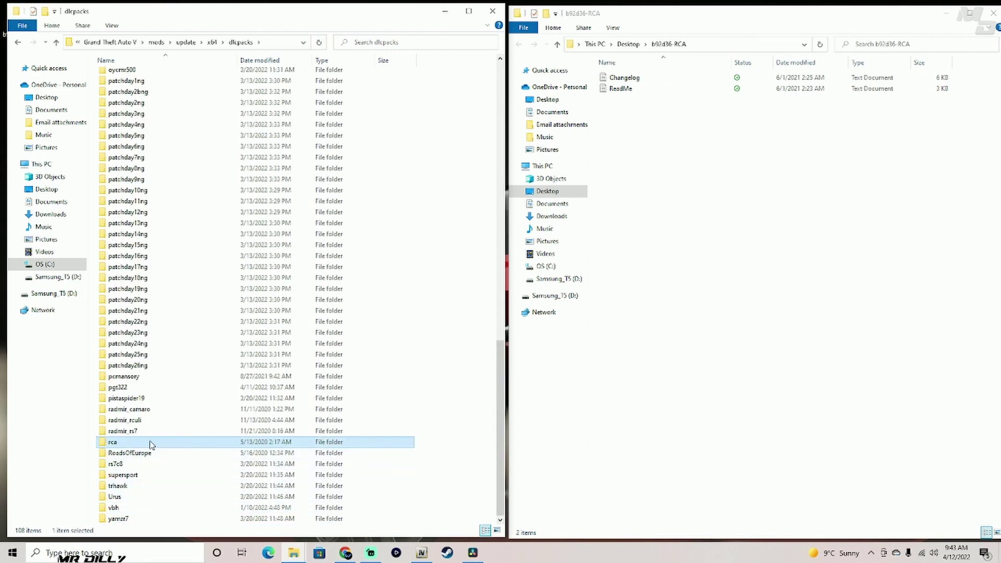
{"action": "mouse_move", "coordinate": [150, 444]}
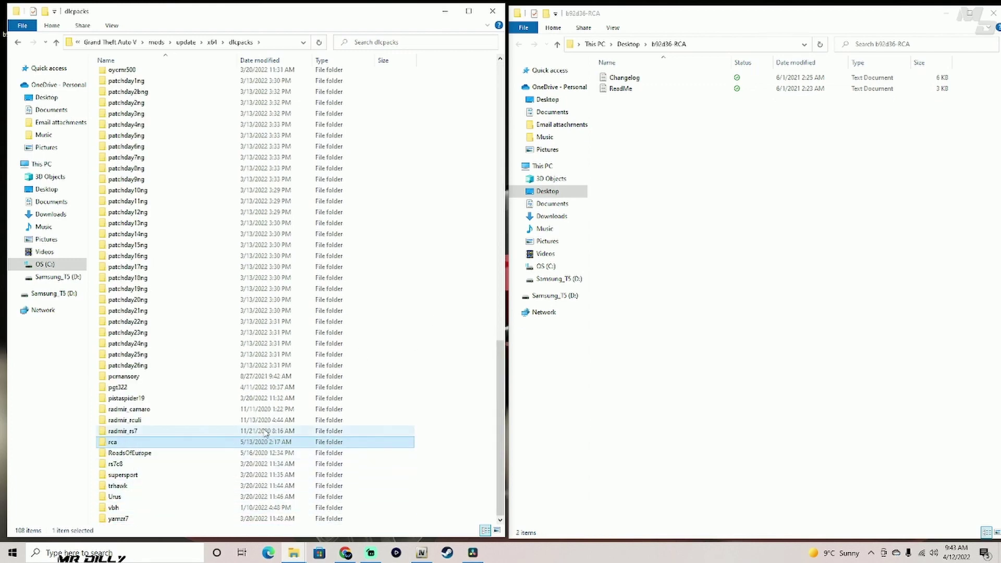
{"action": "left_click_drag", "start_coordinate": [904, 19], "coordinate": [858, 22]}
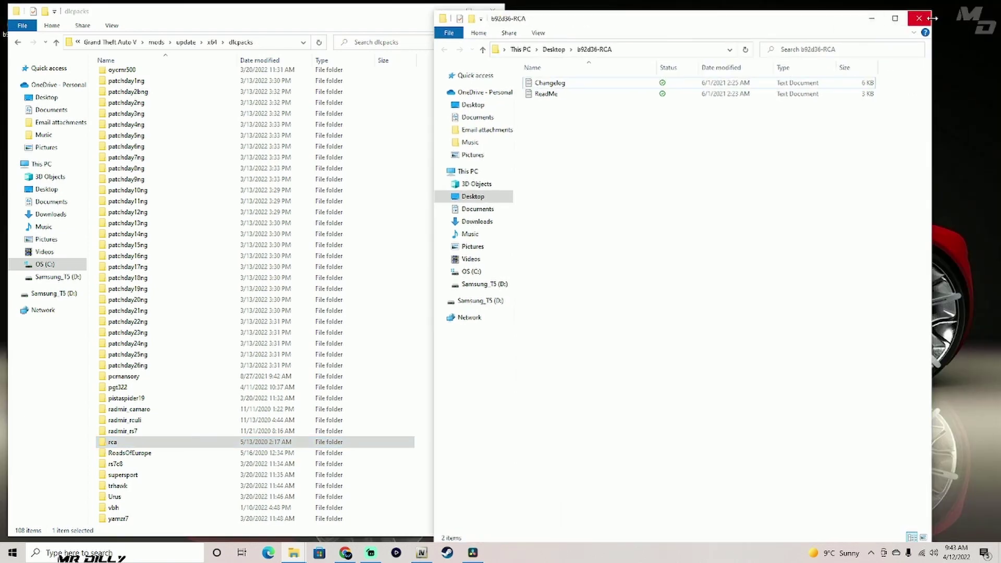
{"action": "left_click", "coordinate": [913, 17]}
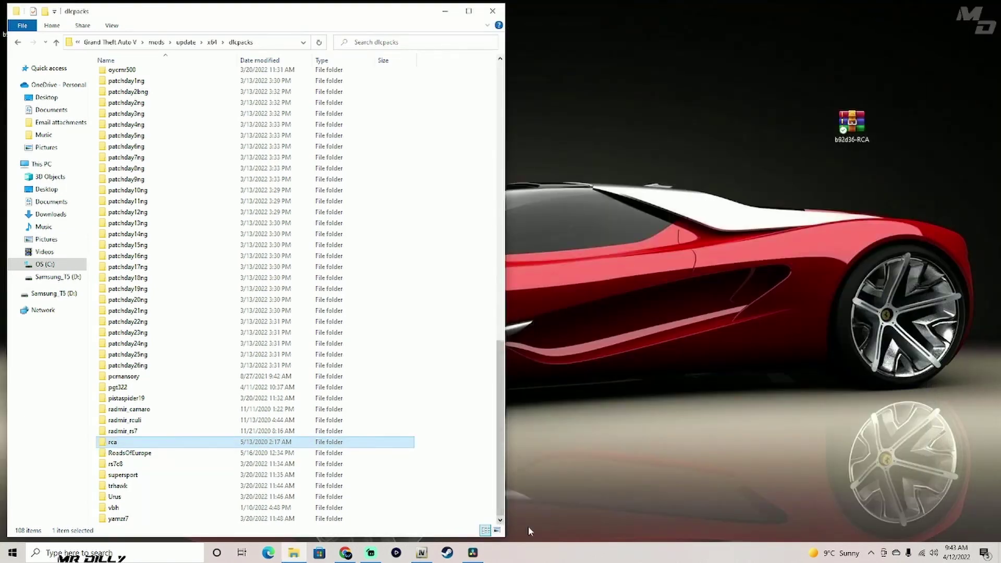
Switch to OpenIV beside the dlcpacks window and check in the ASI Manager whether ASI Loader, OpenIV.ASI and openCamera are installed
{"action": "left_click", "coordinate": [423, 553]}
{"action": "left_click_drag", "start_coordinate": [405, 26], "coordinate": [669, 14]}
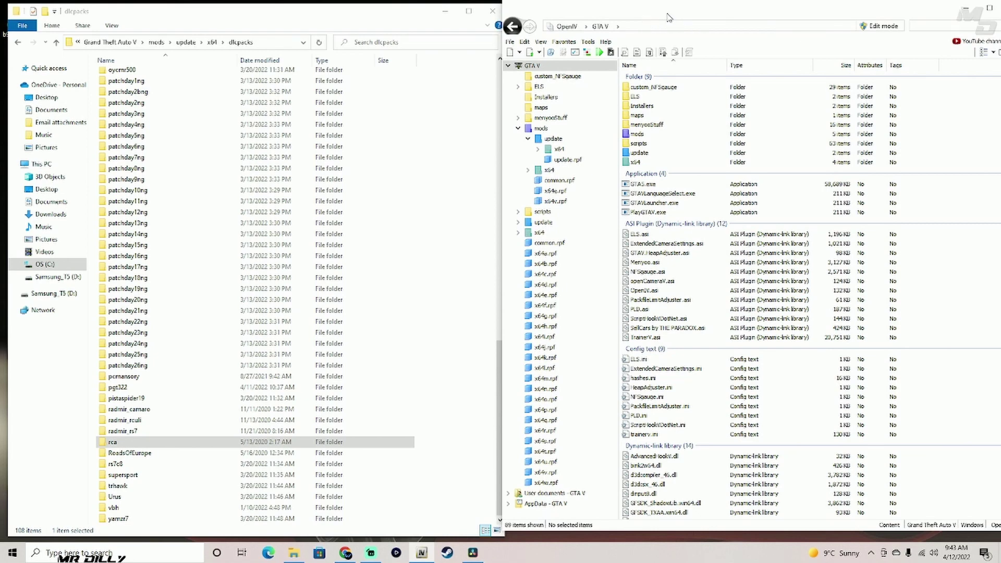
{"action": "left_click", "coordinate": [589, 42]}
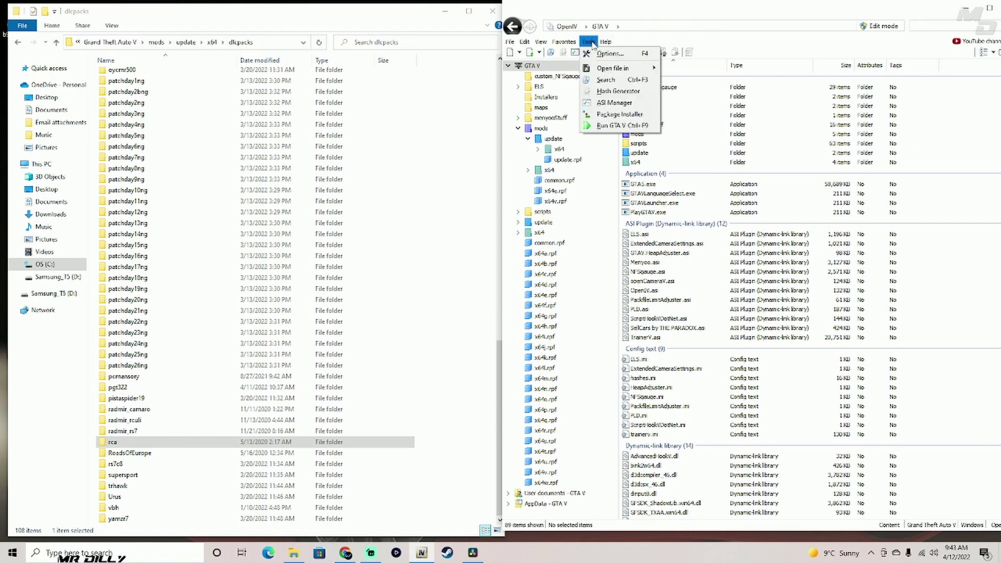
{"action": "left_click", "coordinate": [617, 104]}
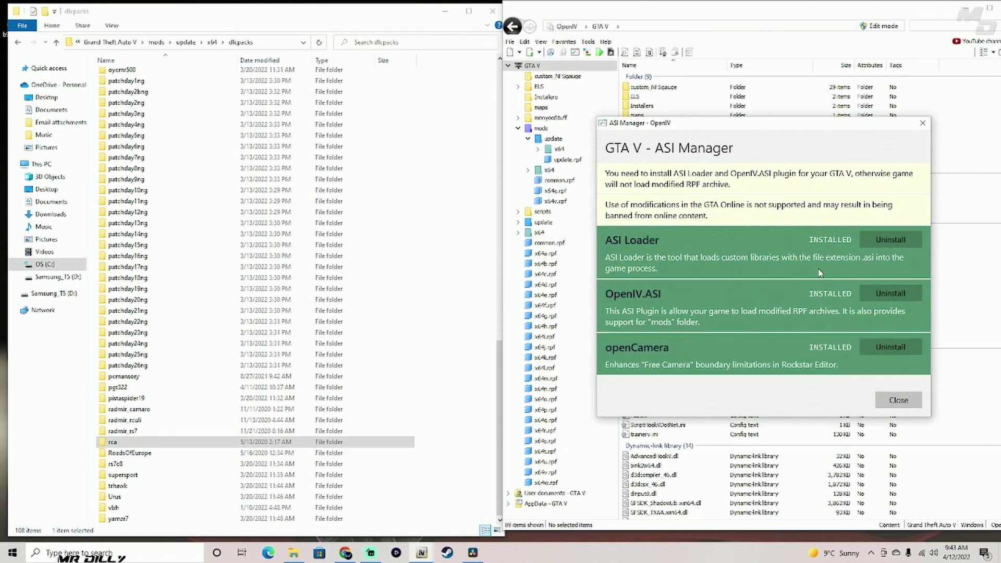
{"action": "left_click", "coordinate": [899, 405]}
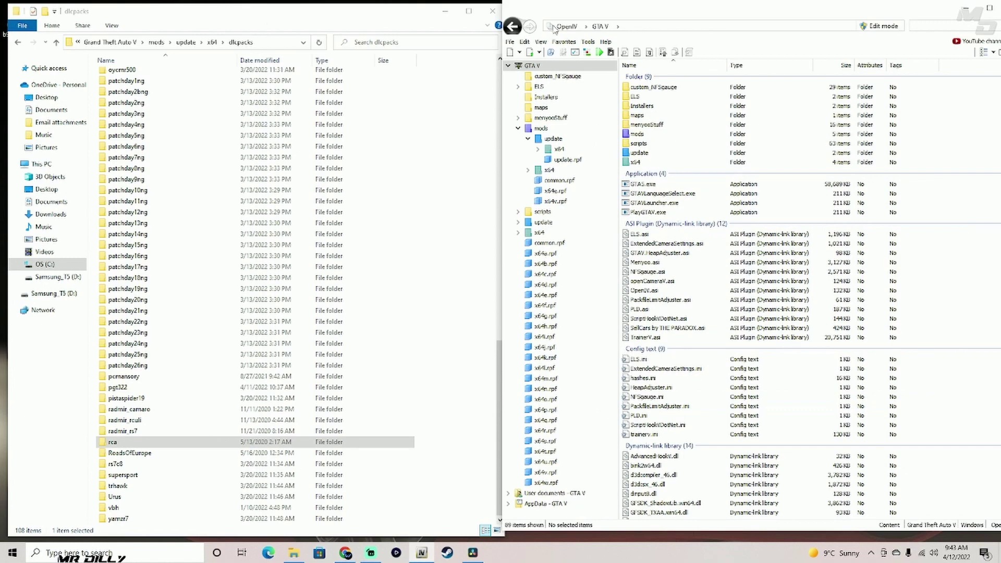
{"action": "left_click_drag", "start_coordinate": [589, 12], "coordinate": [597, 15]}
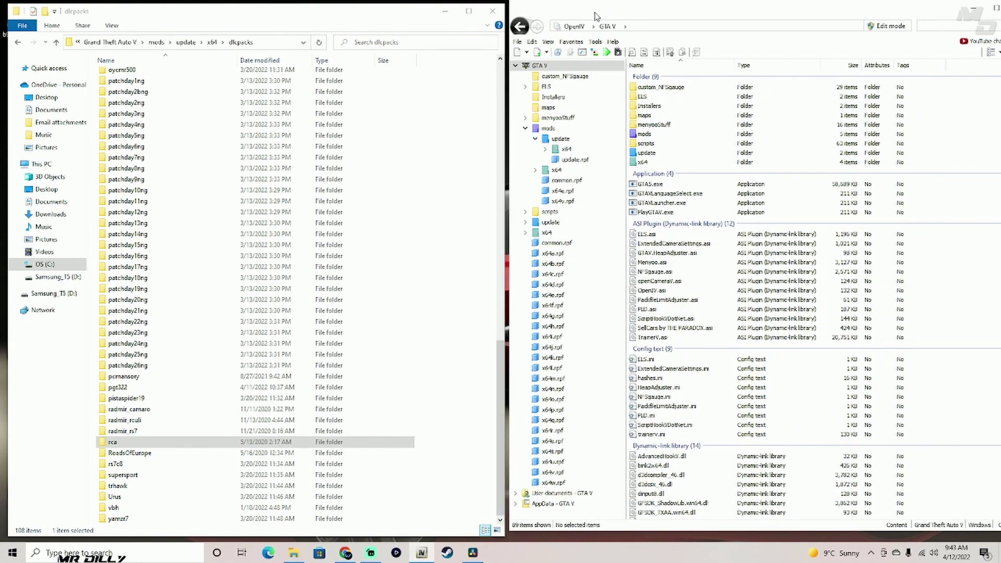
In OpenIV, open mods, update, update.rpf, common and data, and select dlclist.xml
{"action": "left_click", "coordinate": [194, 440]}
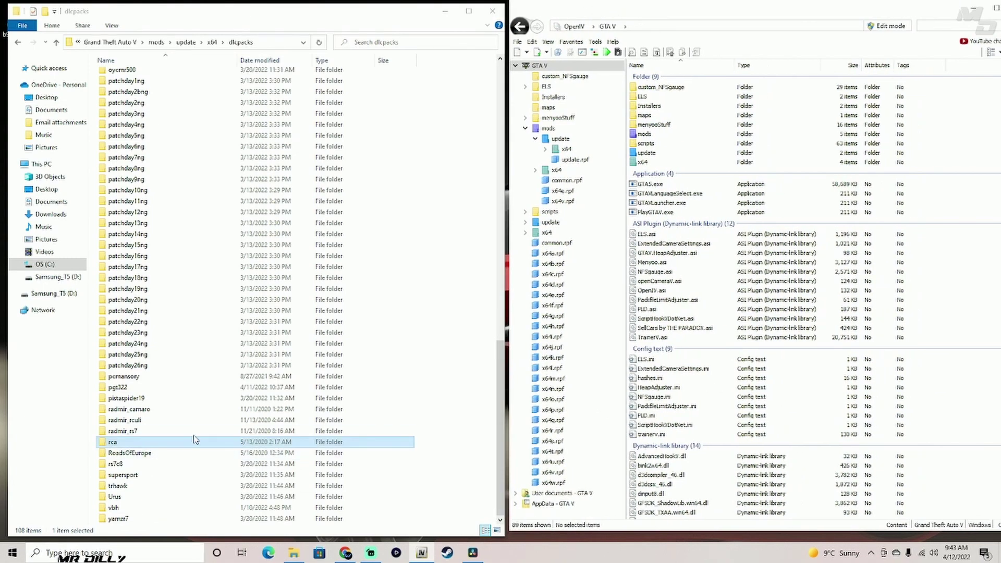
{"action": "left_click", "coordinate": [669, 161]}
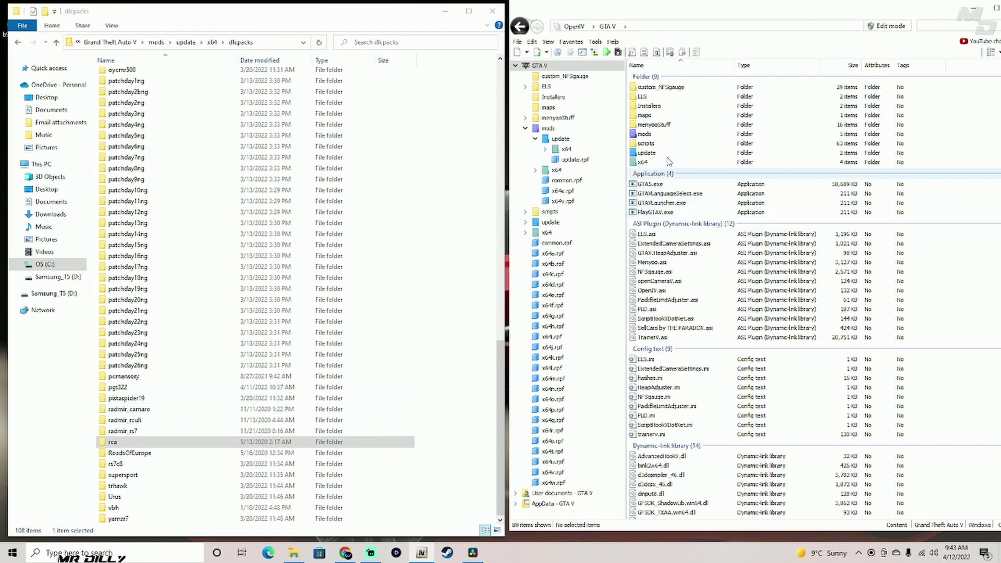
{"action": "left_click", "coordinate": [668, 135]}
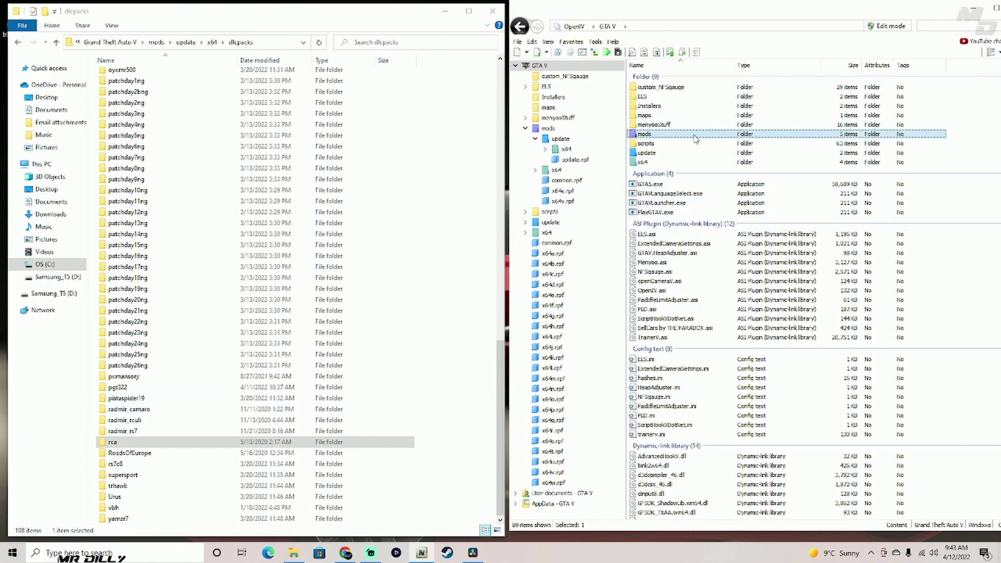
{"action": "double_click", "coordinate": [670, 137]}
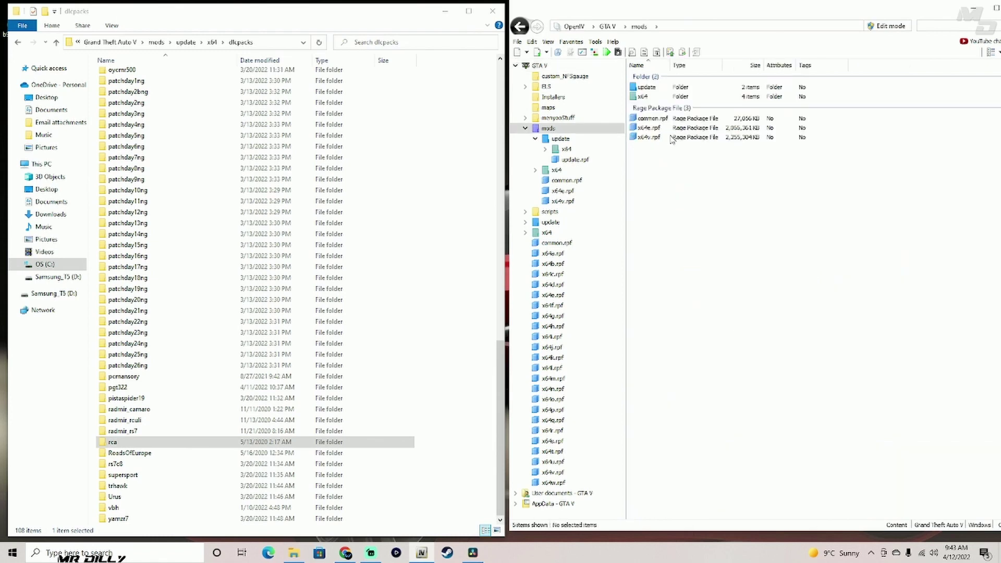
{"action": "left_click", "coordinate": [674, 91]}
{"action": "double_click", "coordinate": [673, 90]}
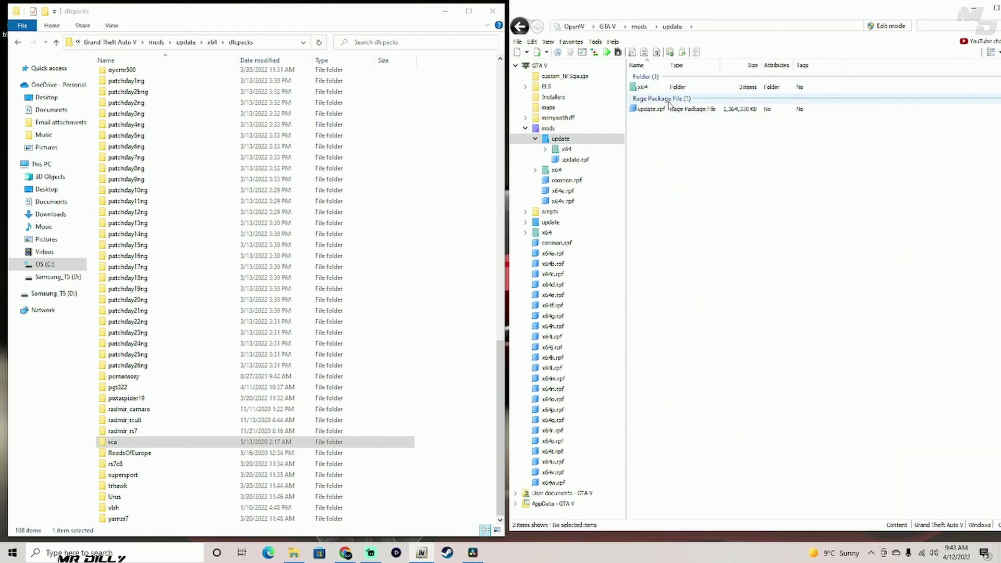
{"action": "left_click", "coordinate": [680, 112]}
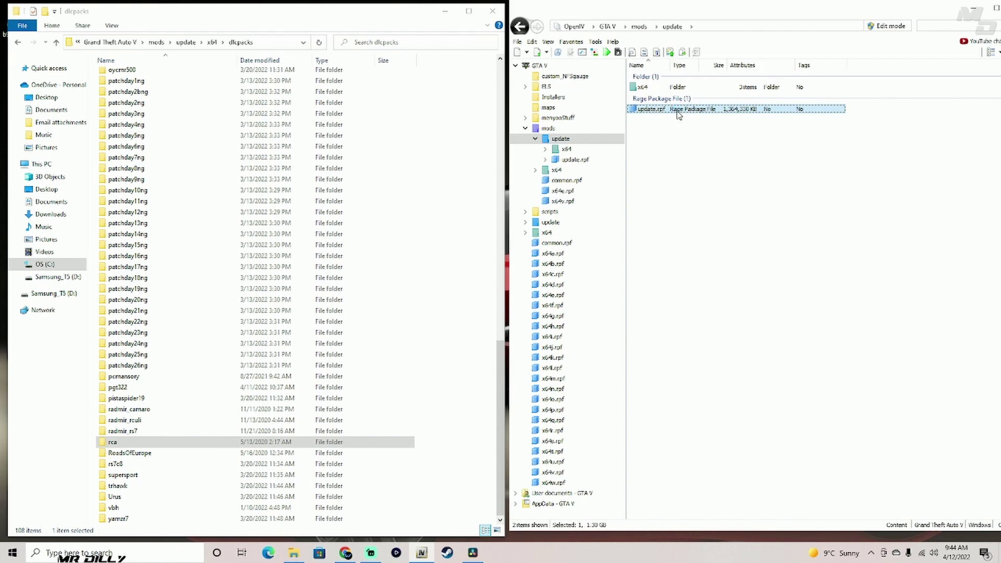
{"action": "double_click", "coordinate": [678, 111]}
{"action": "left_click", "coordinate": [674, 88]}
{"action": "double_click", "coordinate": [674, 89]}
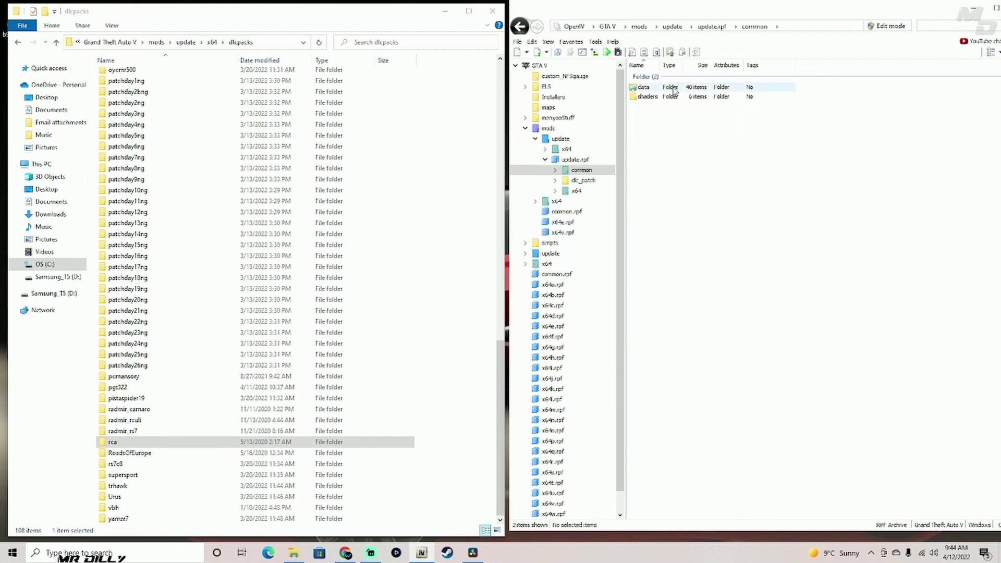
{"action": "double_click", "coordinate": [671, 89]}
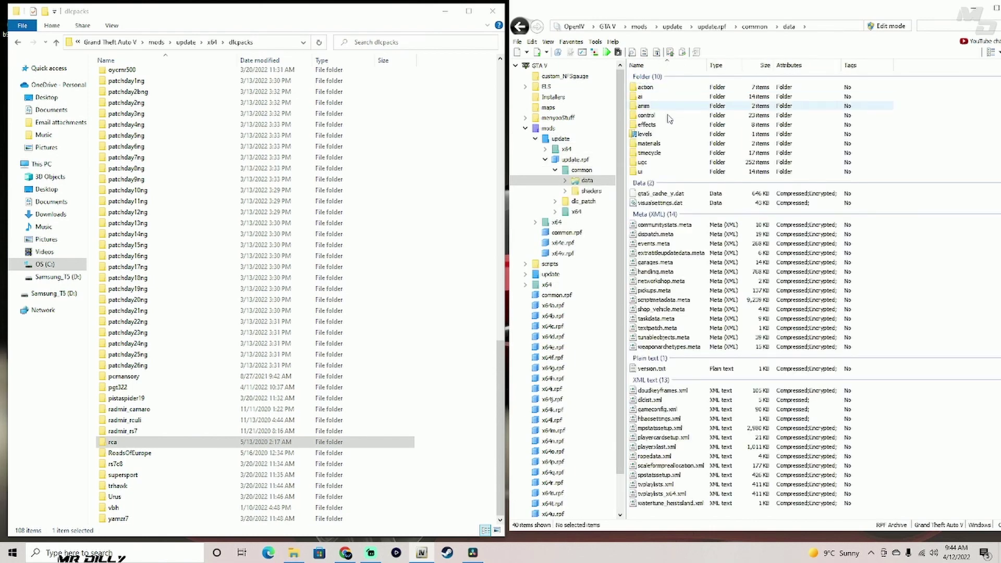
{"action": "left_click", "coordinate": [655, 401]}
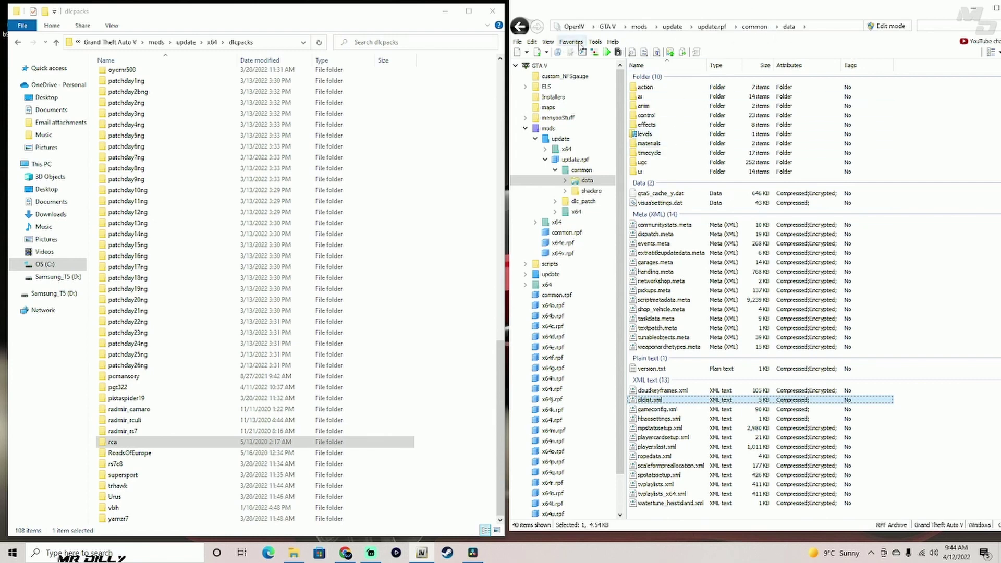
{"action": "left_click", "coordinate": [572, 41]}
{"action": "left_click", "coordinate": [604, 58]}
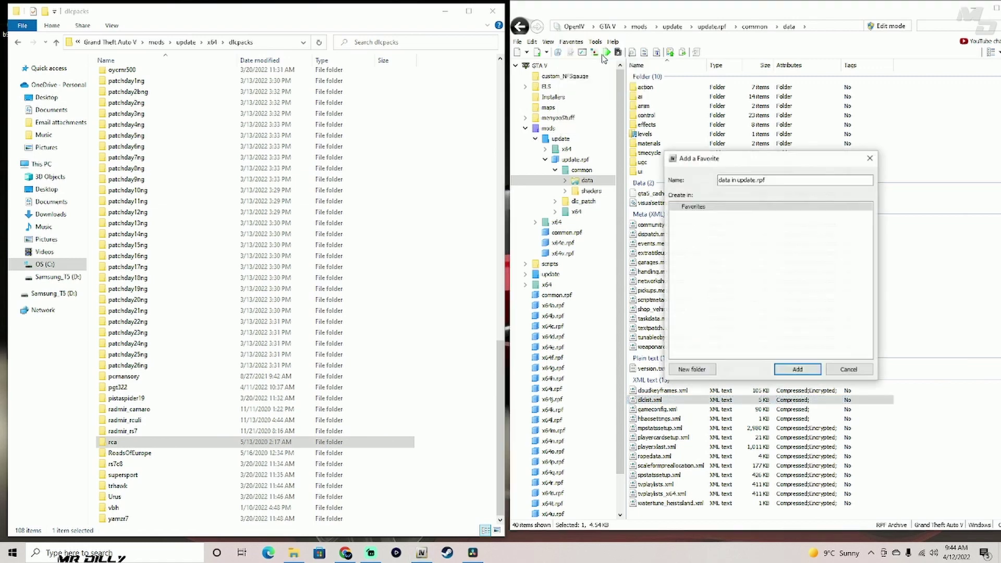
{"action": "left_click_drag", "start_coordinate": [759, 181], "coordinate": [713, 188]}
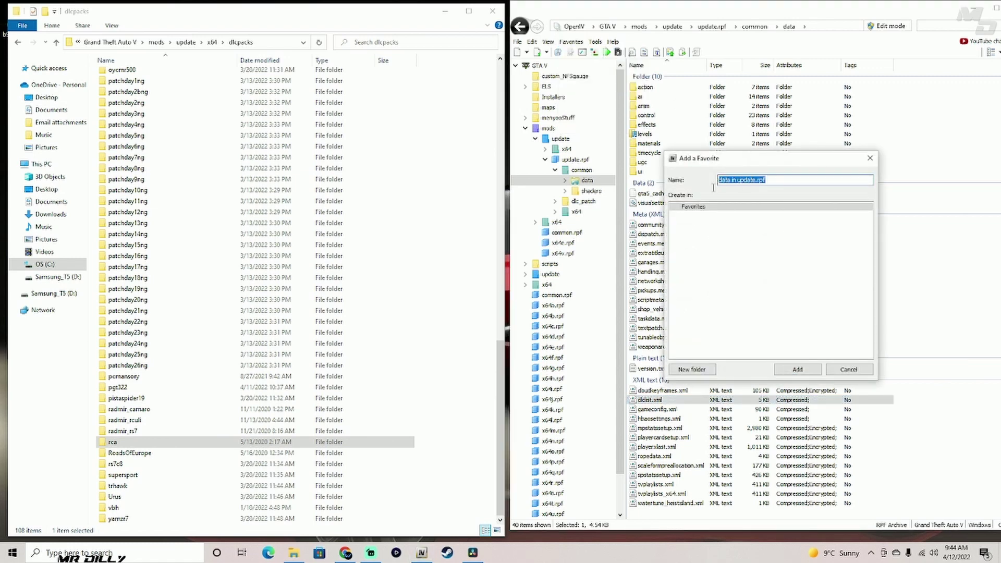
{"action": "left_click", "coordinate": [870, 158]}
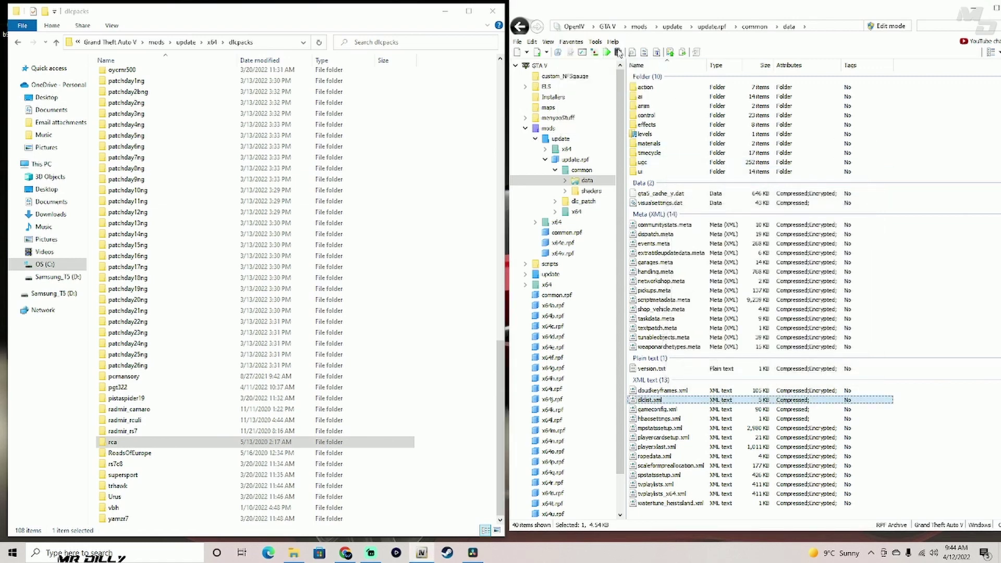
{"action": "left_click", "coordinate": [566, 42]}
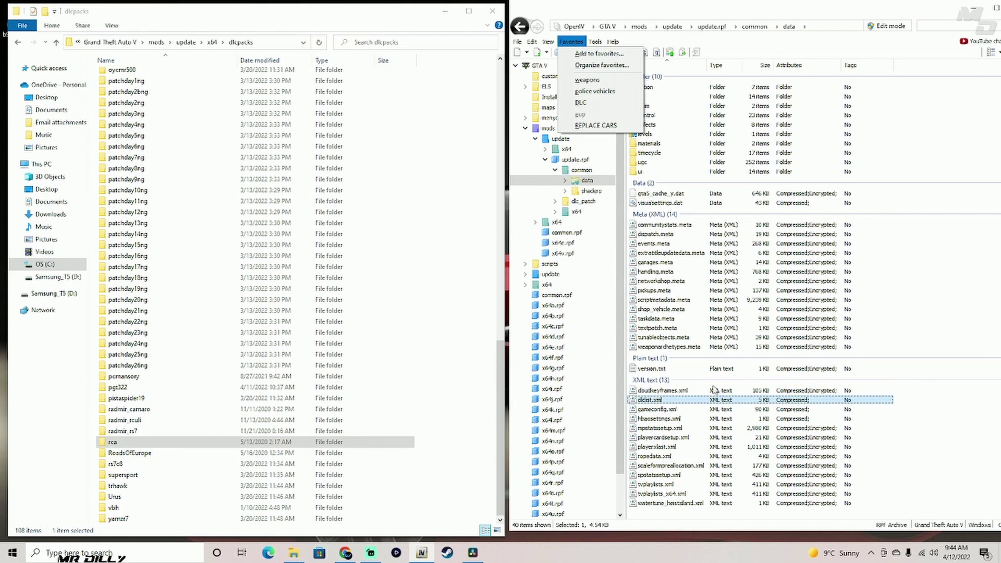
{"action": "left_click", "coordinate": [681, 402]}
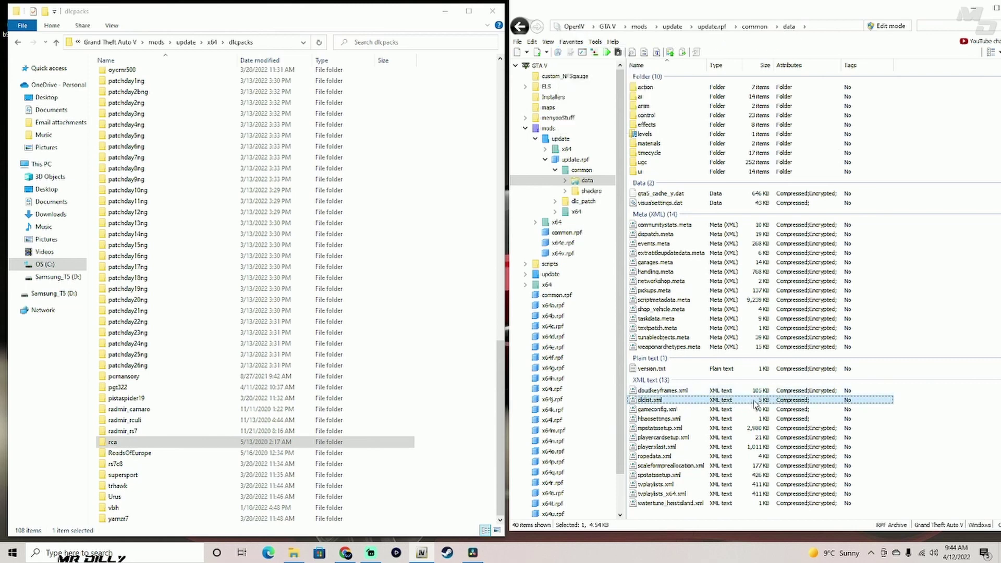
Turn on Edit mode and open dlclist.xml for editing, placing the editor window beside the dlcpacks folder
{"action": "left_click", "coordinate": [891, 27]}
{"action": "left_click", "coordinate": [535, 311]}
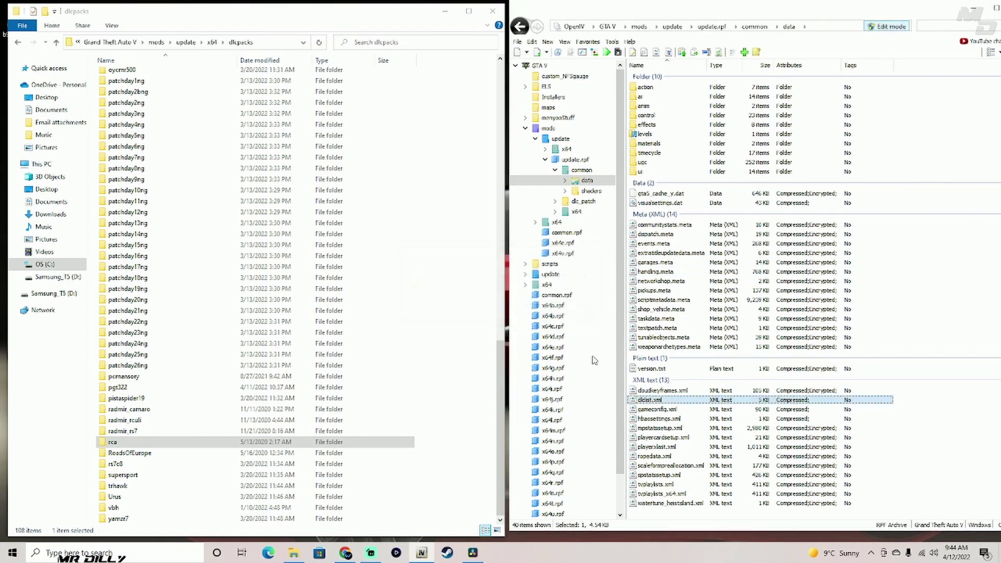
{"action": "right_click", "coordinate": [691, 402]}
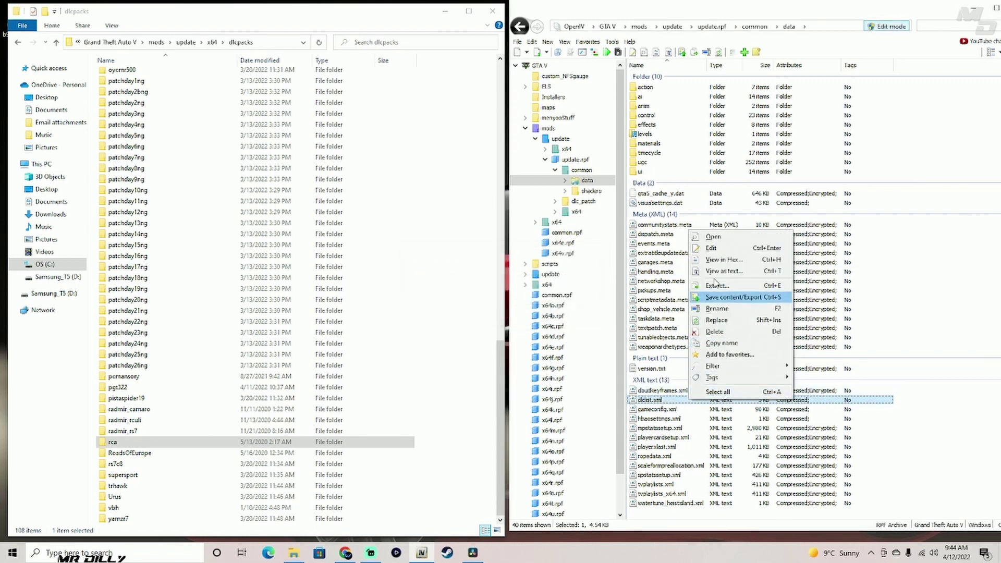
{"action": "left_click", "coordinate": [712, 248]}
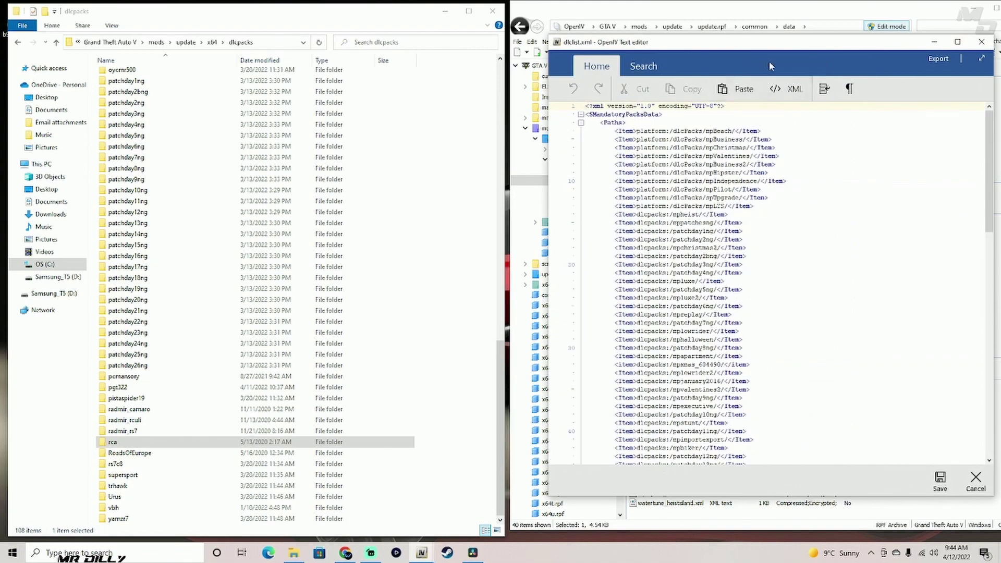
{"action": "left_click_drag", "start_coordinate": [772, 47], "coordinate": [728, 22]}
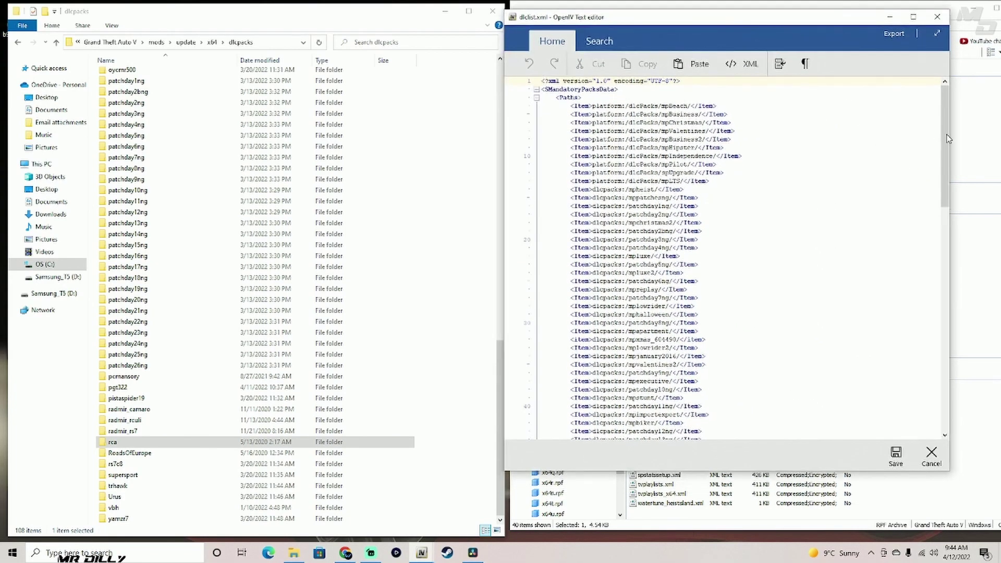
Copy the last item line, the cls63s entry, at the end of dlclist.xml
{"action": "left_click_drag", "start_coordinate": [948, 138], "coordinate": [725, 415]}
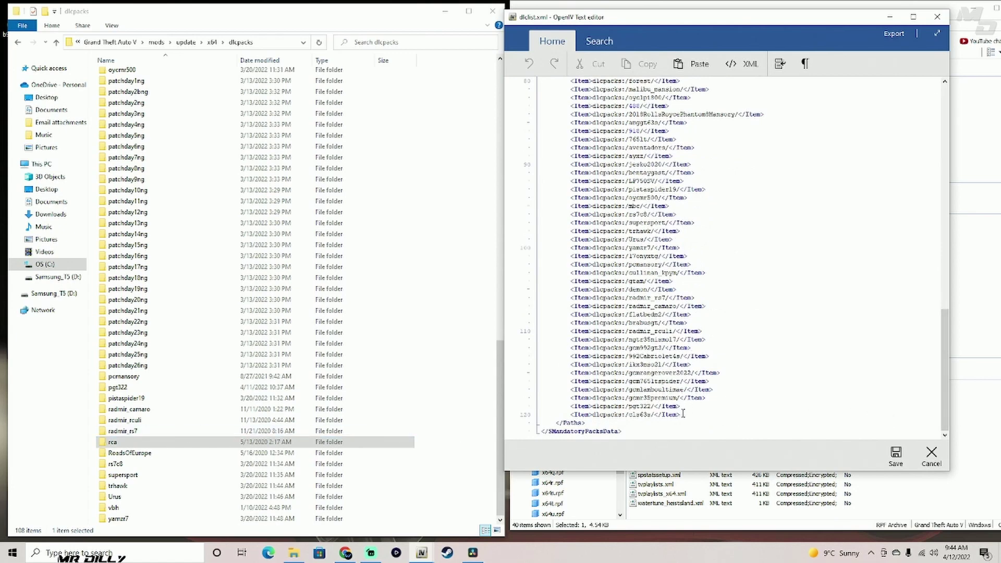
{"action": "left_click_drag", "start_coordinate": [679, 415], "coordinate": [598, 415]}
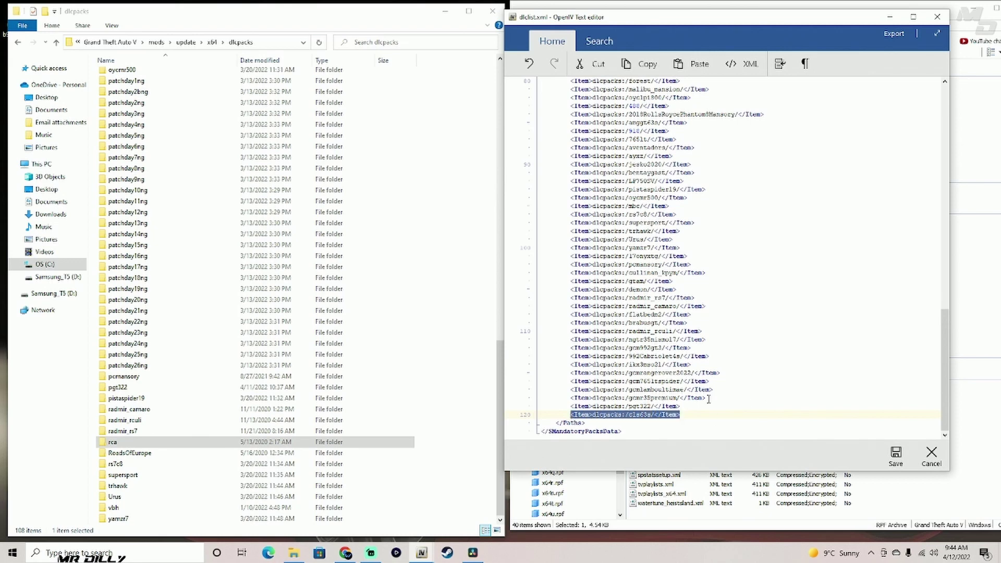
{"action": "left_click", "coordinate": [692, 414]}
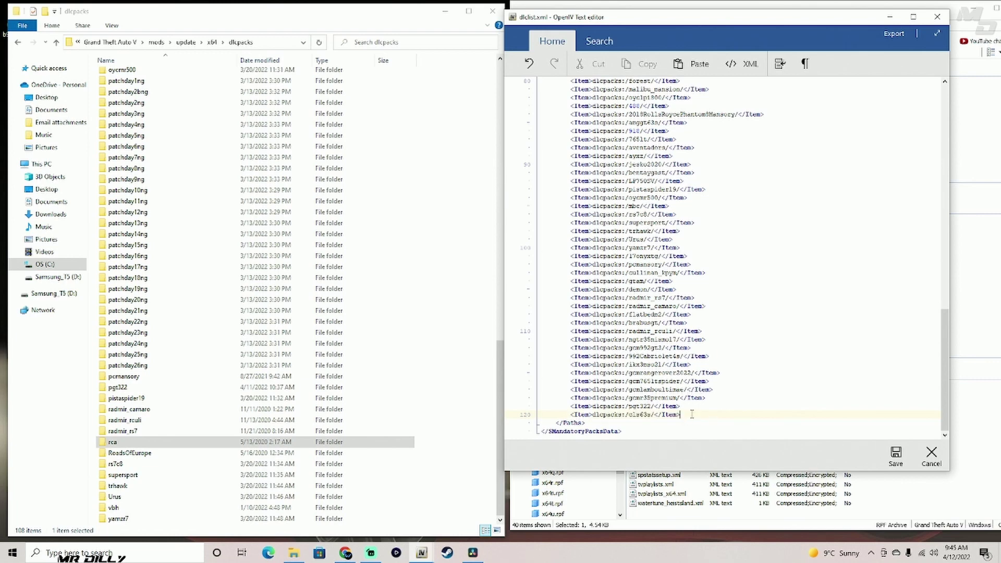
{"action": "key", "text": "Return"}
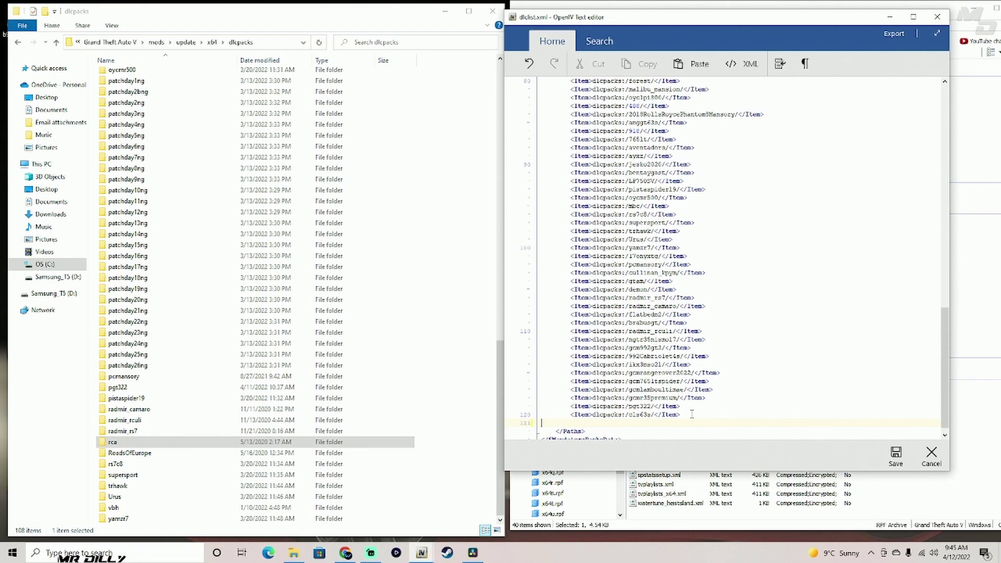
{"action": "key", "text": "BackSpace"}
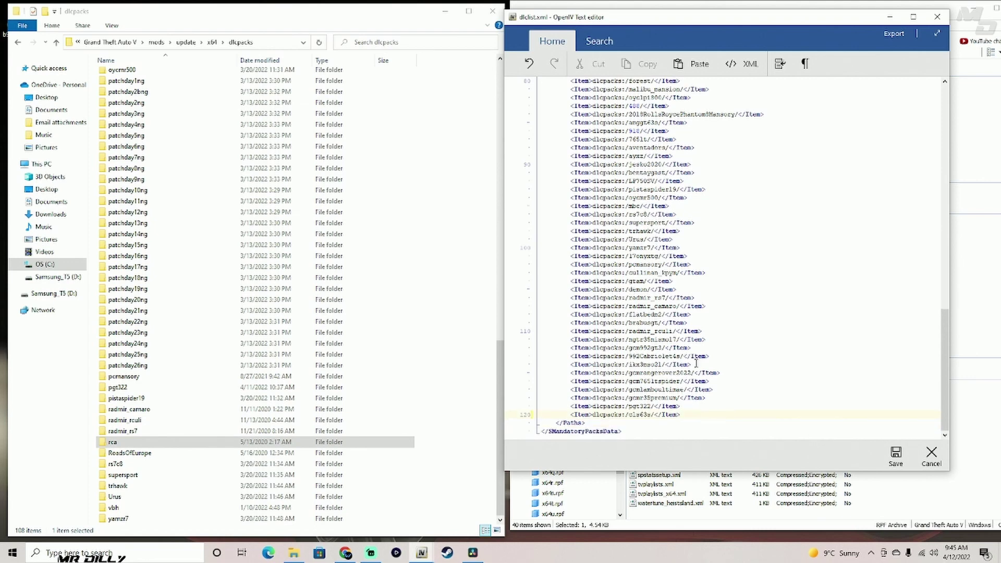
Add the line <Item>dlcpacks:/rca/</Item> below the malibu_mansion entry, matching the rca folder name, and save dlclist.xml
{"action": "scroll", "coordinate": [696, 363], "scroll_direction": "up", "scroll_amount": 2}
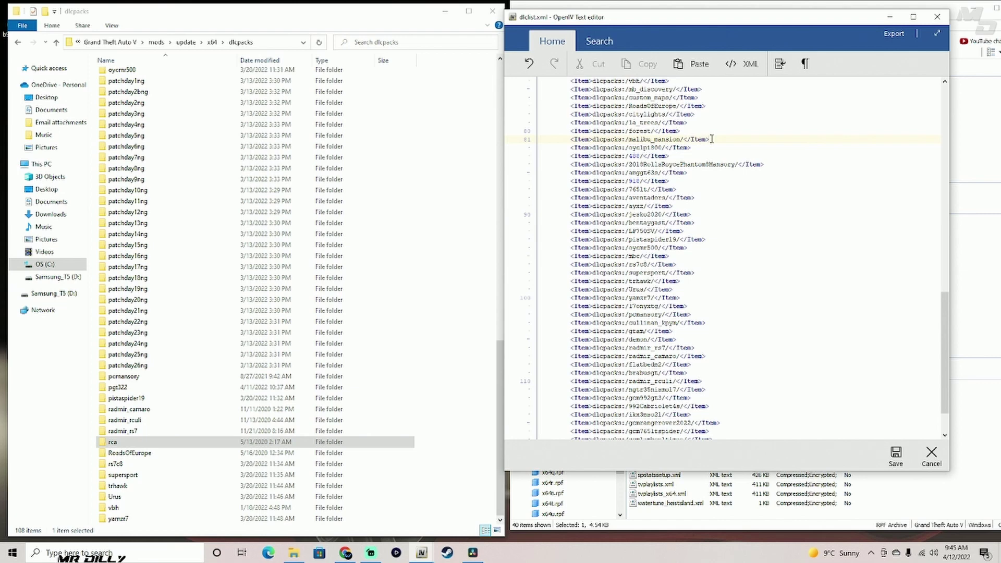
{"action": "key", "text": "Return"}
{"action": "type", "text": "<Item>dlcpacks:/cls63s/</Item>"}
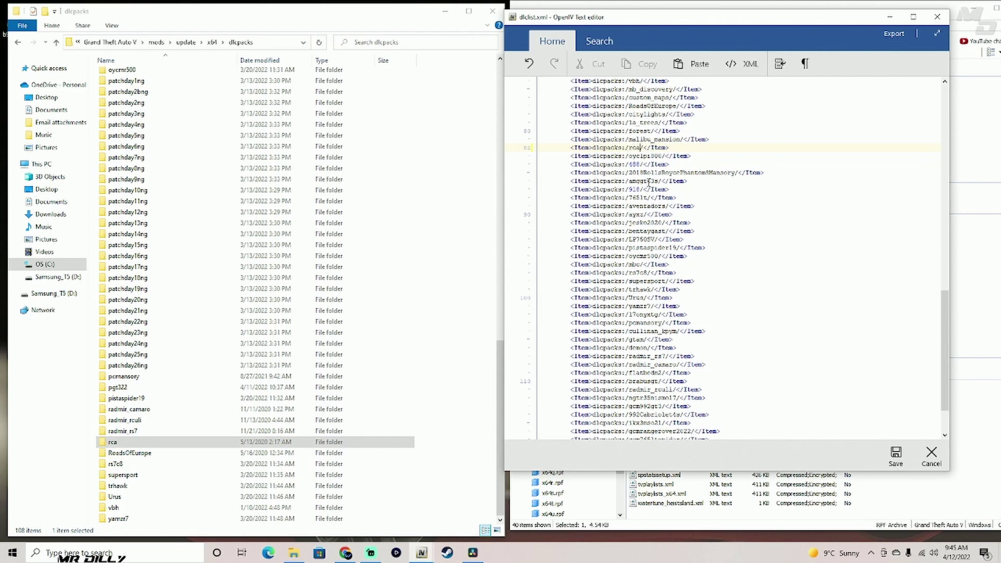
{"action": "left_click", "coordinate": [115, 444]}
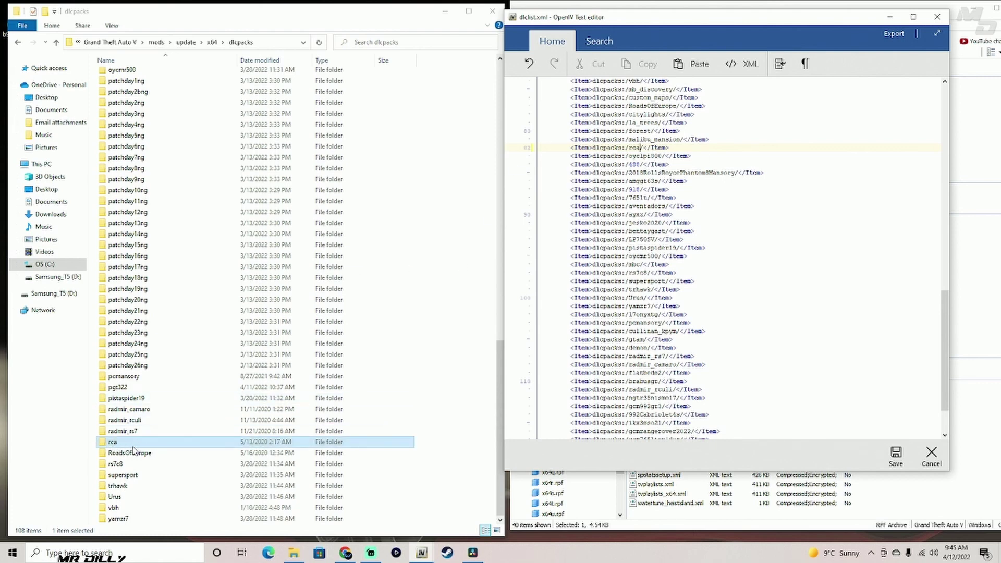
{"action": "left_click", "coordinate": [764, 322]}
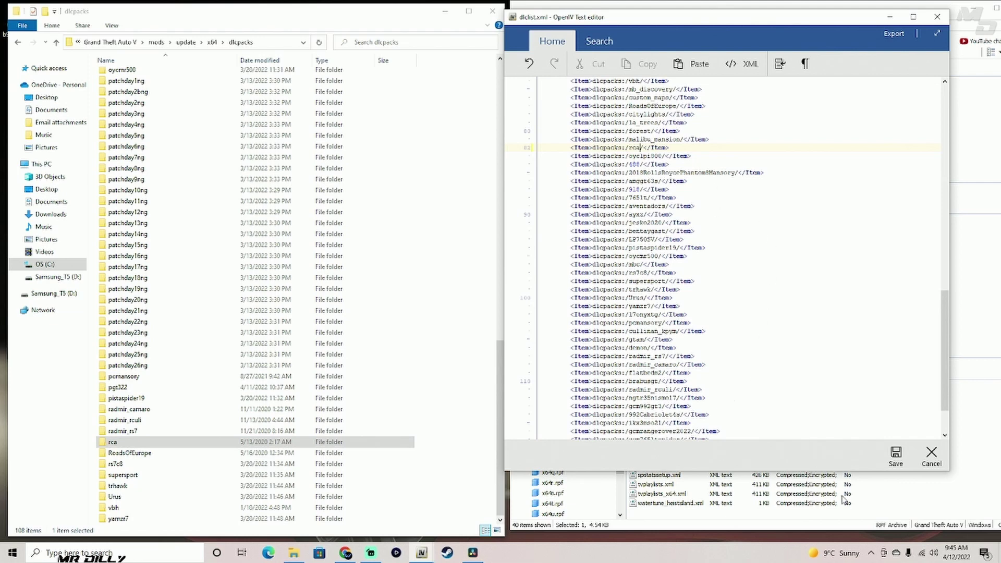
{"action": "left_click", "coordinate": [896, 456]}
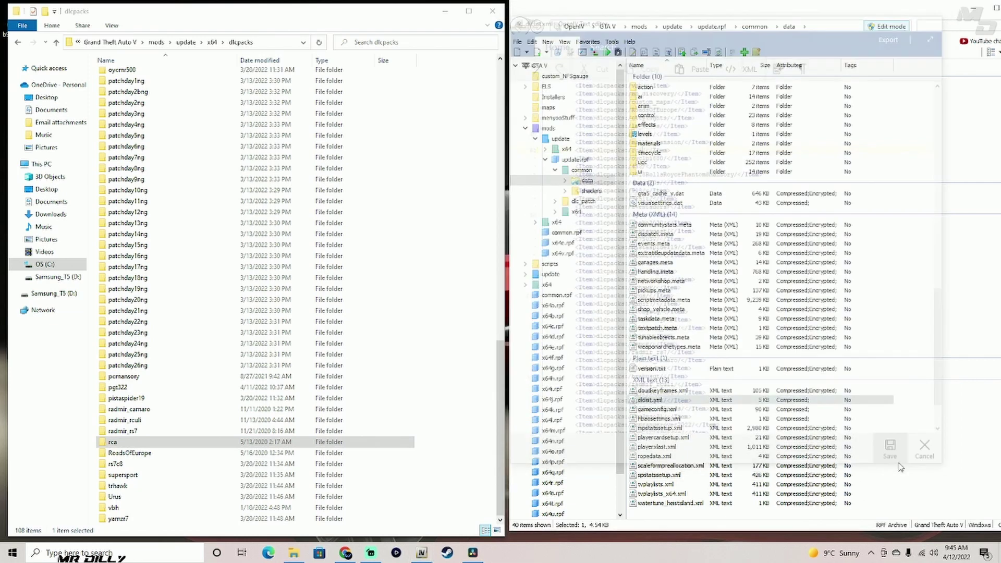
Reopen dlclist.xml for editing, check the rca entry below malibu_mansion, and save the file again
{"action": "right_click", "coordinate": [726, 405]}
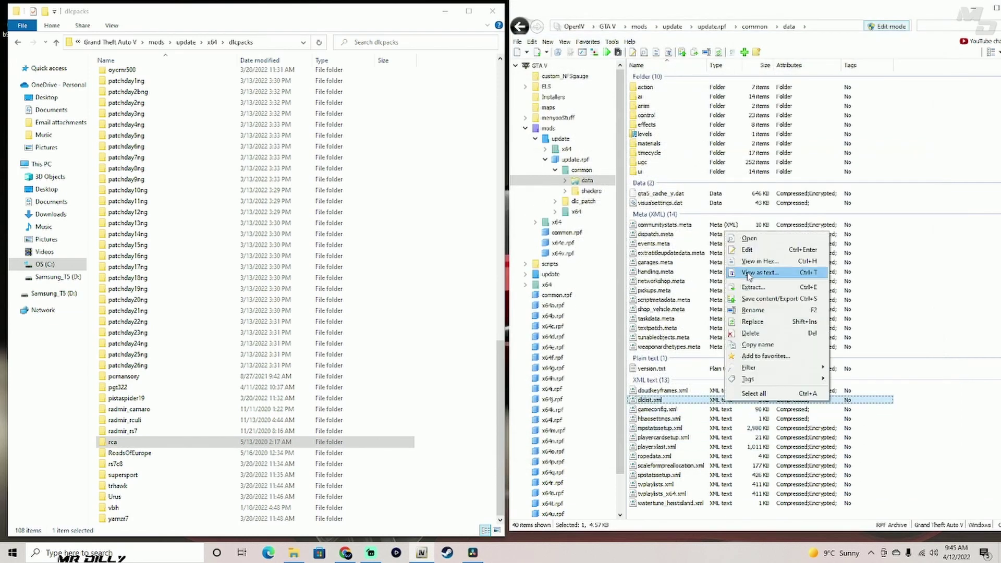
{"action": "left_click", "coordinate": [759, 255]}
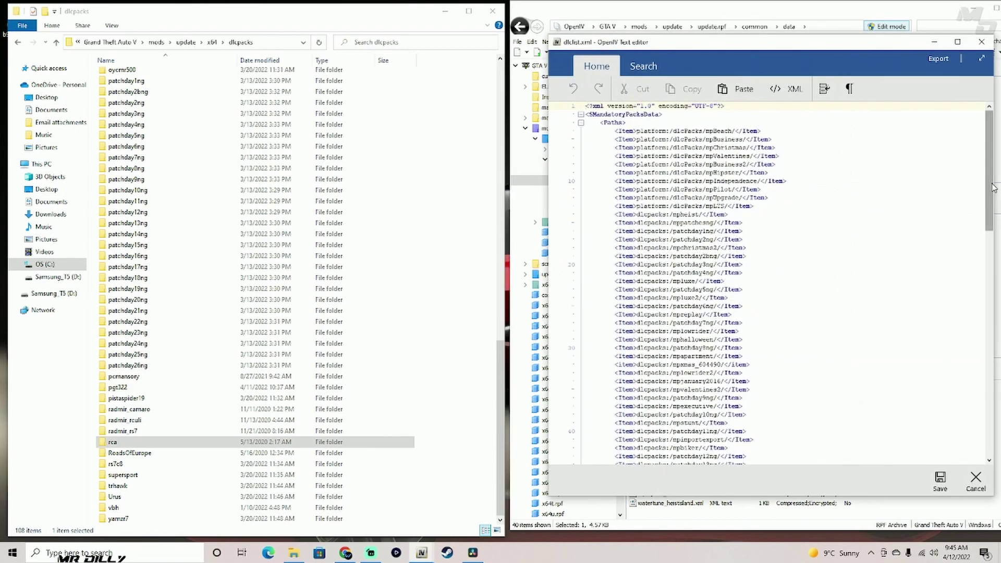
{"action": "left_click_drag", "start_coordinate": [989, 172], "coordinate": [992, 396]}
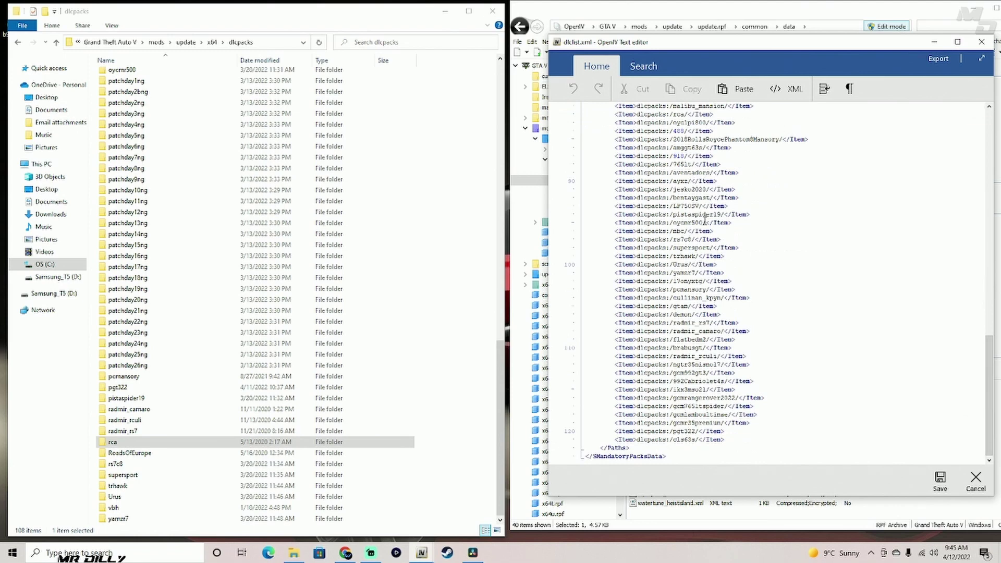
{"action": "scroll", "coordinate": [705, 219], "scroll_direction": "up", "scroll_amount": 3}
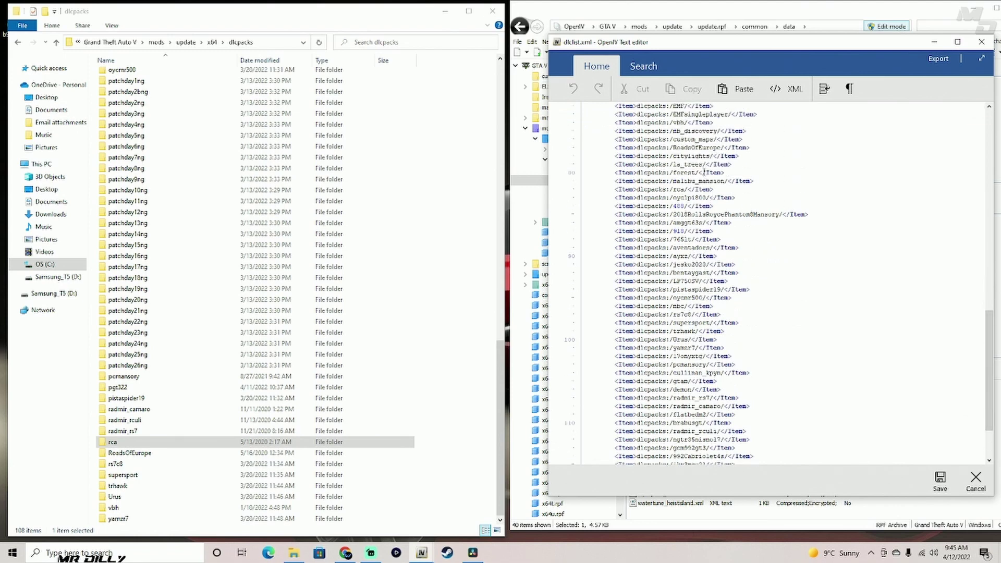
{"action": "left_click_drag", "start_coordinate": [714, 189], "coordinate": [637, 189]}
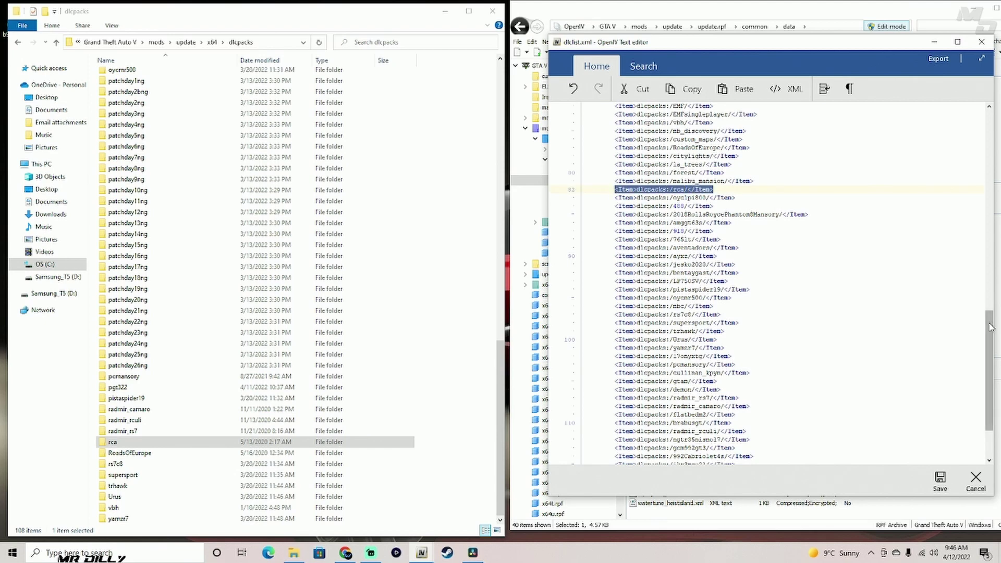
{"action": "scroll", "coordinate": [982, 334], "scroll_direction": "down", "scroll_amount": 3}
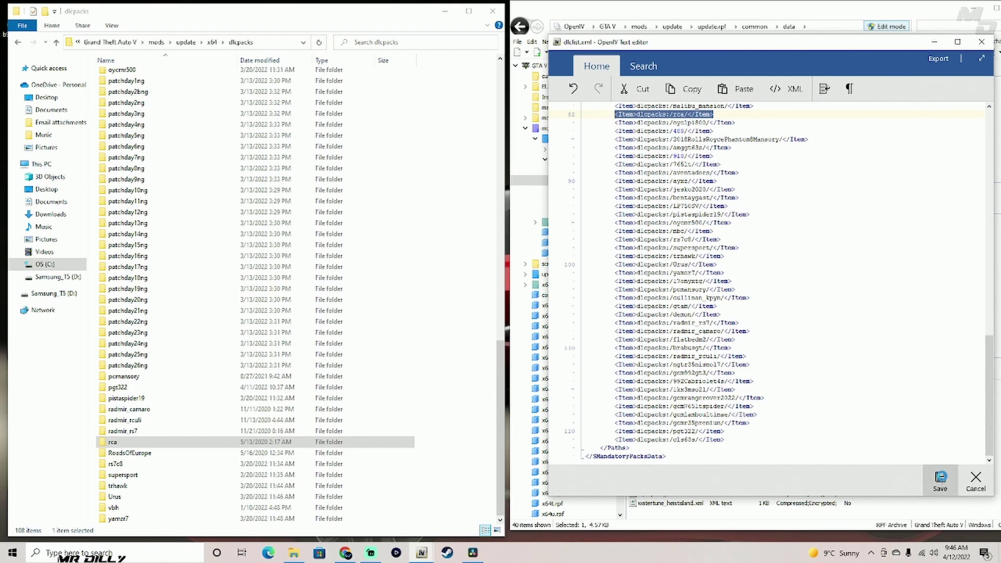
{"action": "left_click", "coordinate": [940, 479]}
Turn off Edit mode and close OpenIV
{"action": "left_click", "coordinate": [897, 27]}
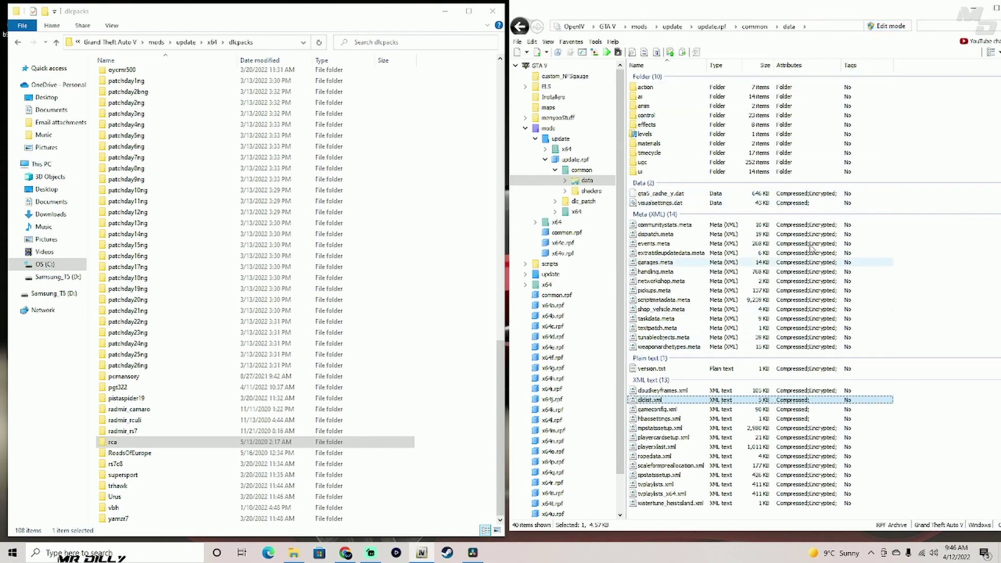
{"action": "left_click_drag", "start_coordinate": [880, 11], "coordinate": [811, 12]}
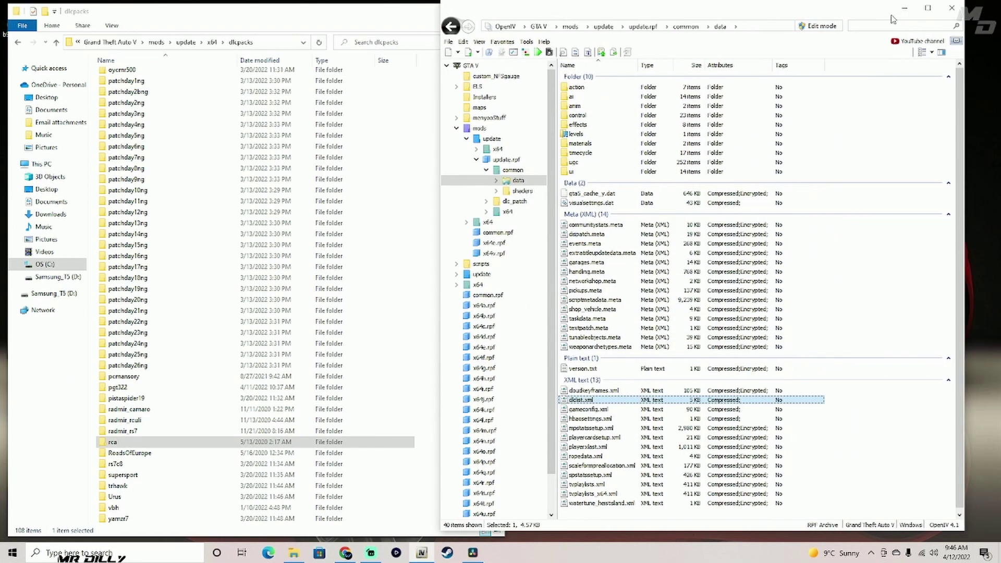
{"action": "left_click", "coordinate": [951, 11]}
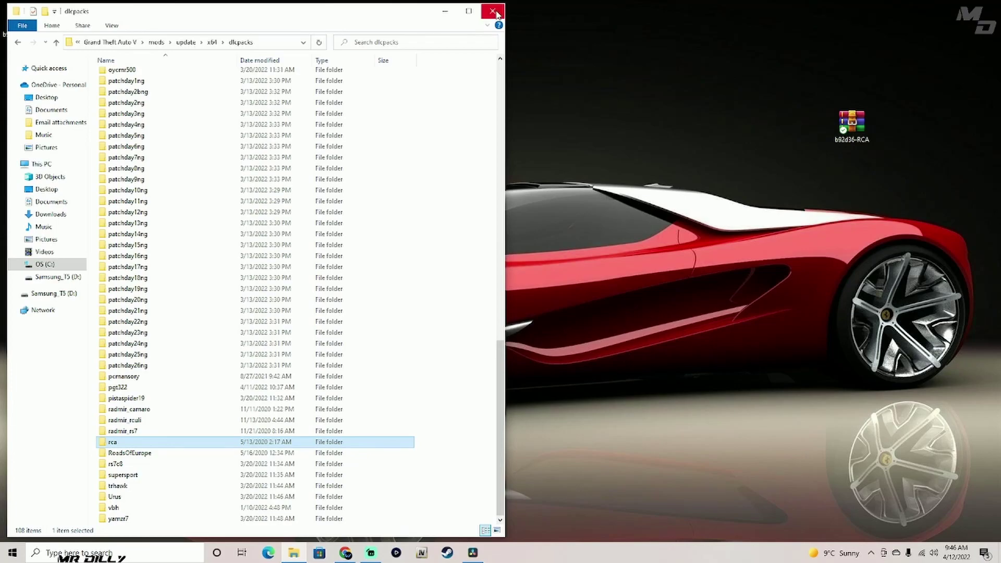